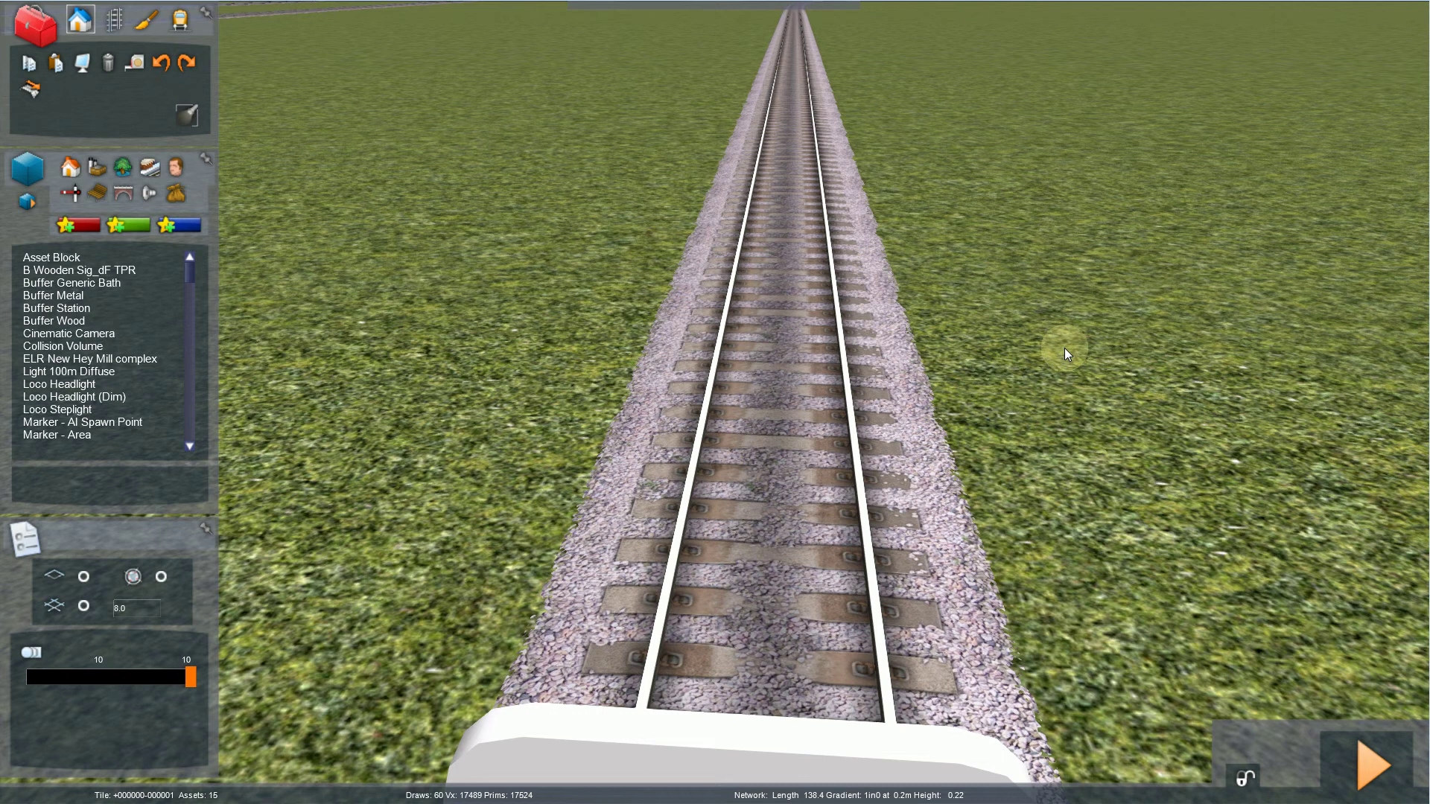
Step: Choose the OHE Mk3a AS 1T 15-65m overhead line asset from the track infrastructure objects and start laying it along the straight track
click(74, 191)
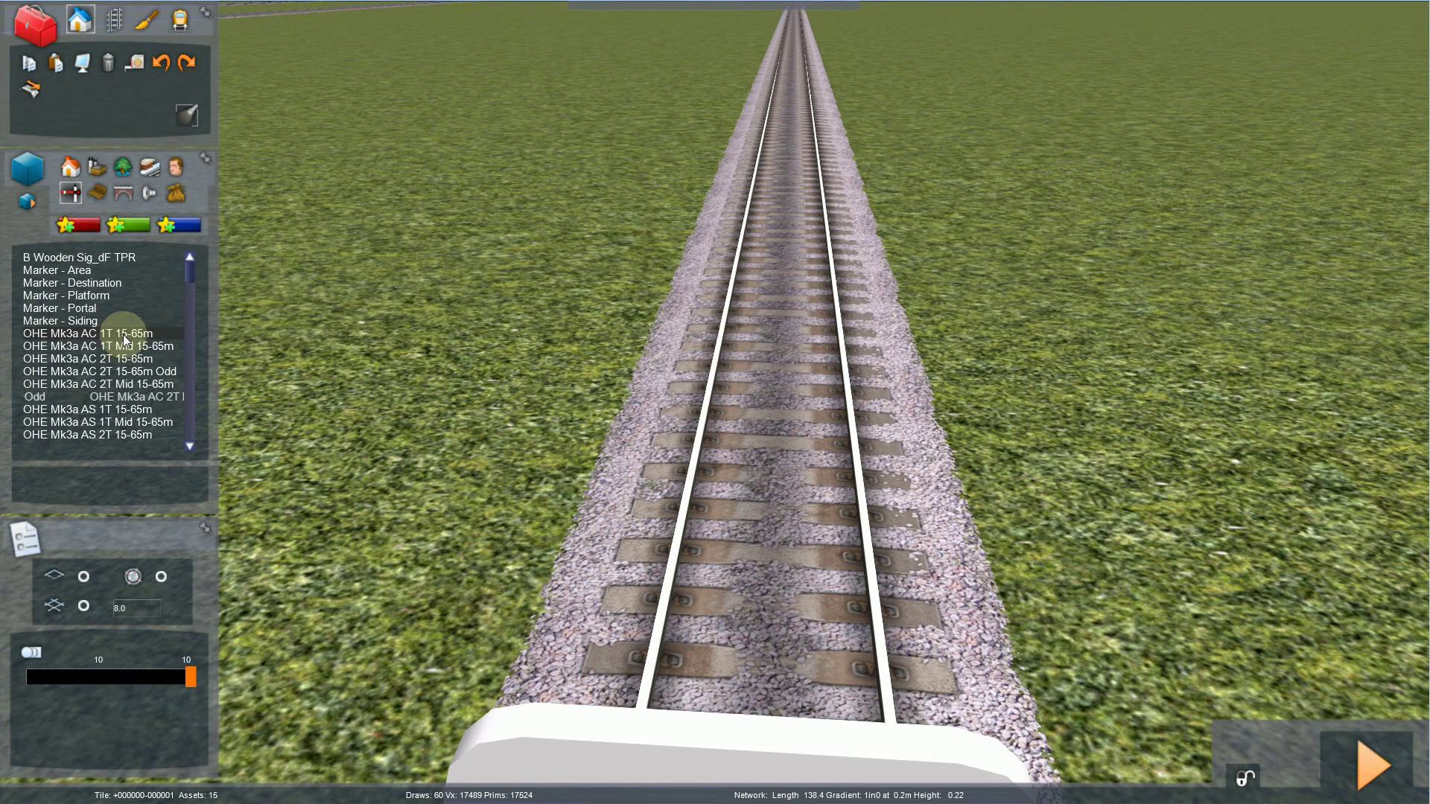
mouse_move(123, 335)
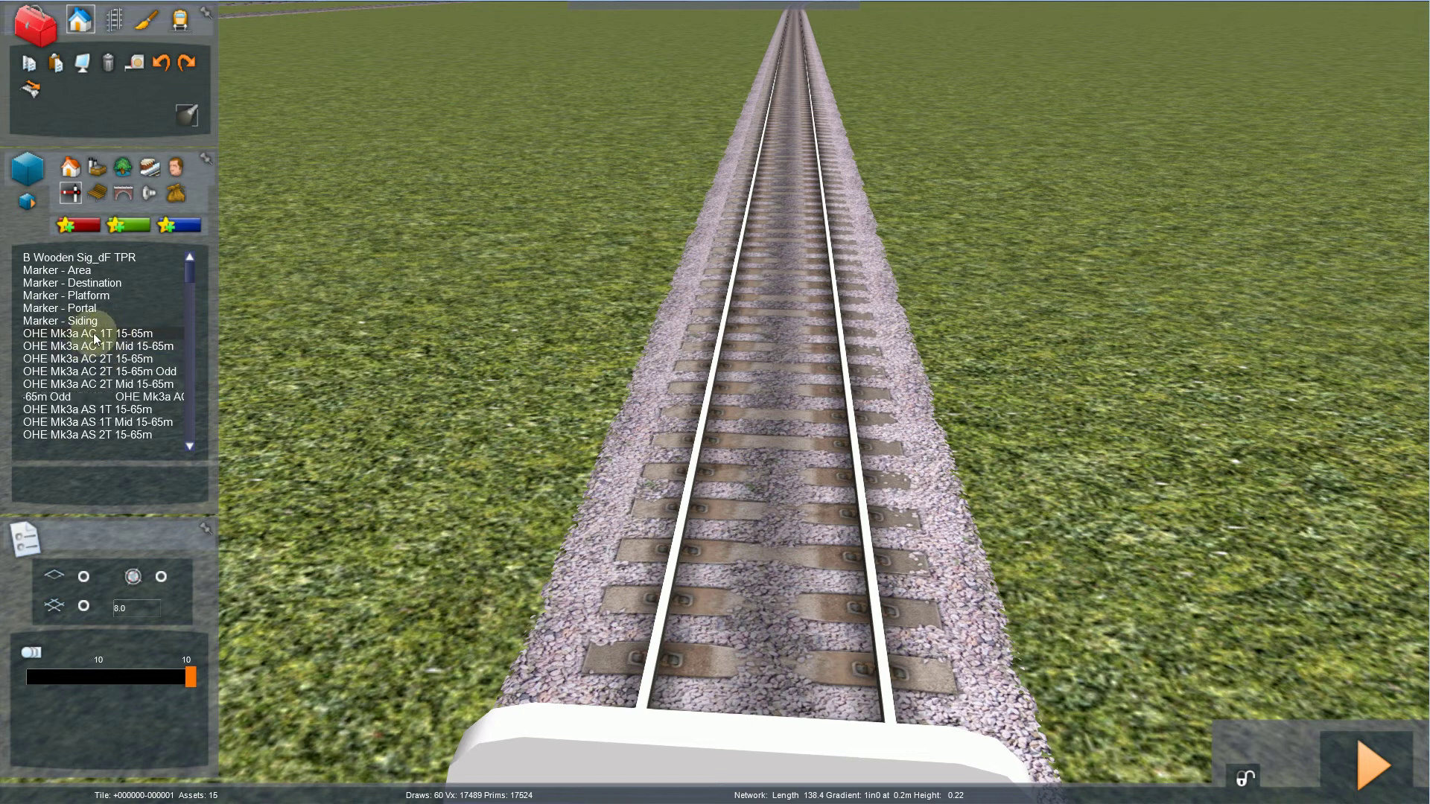
click(98, 339)
click(651, 498)
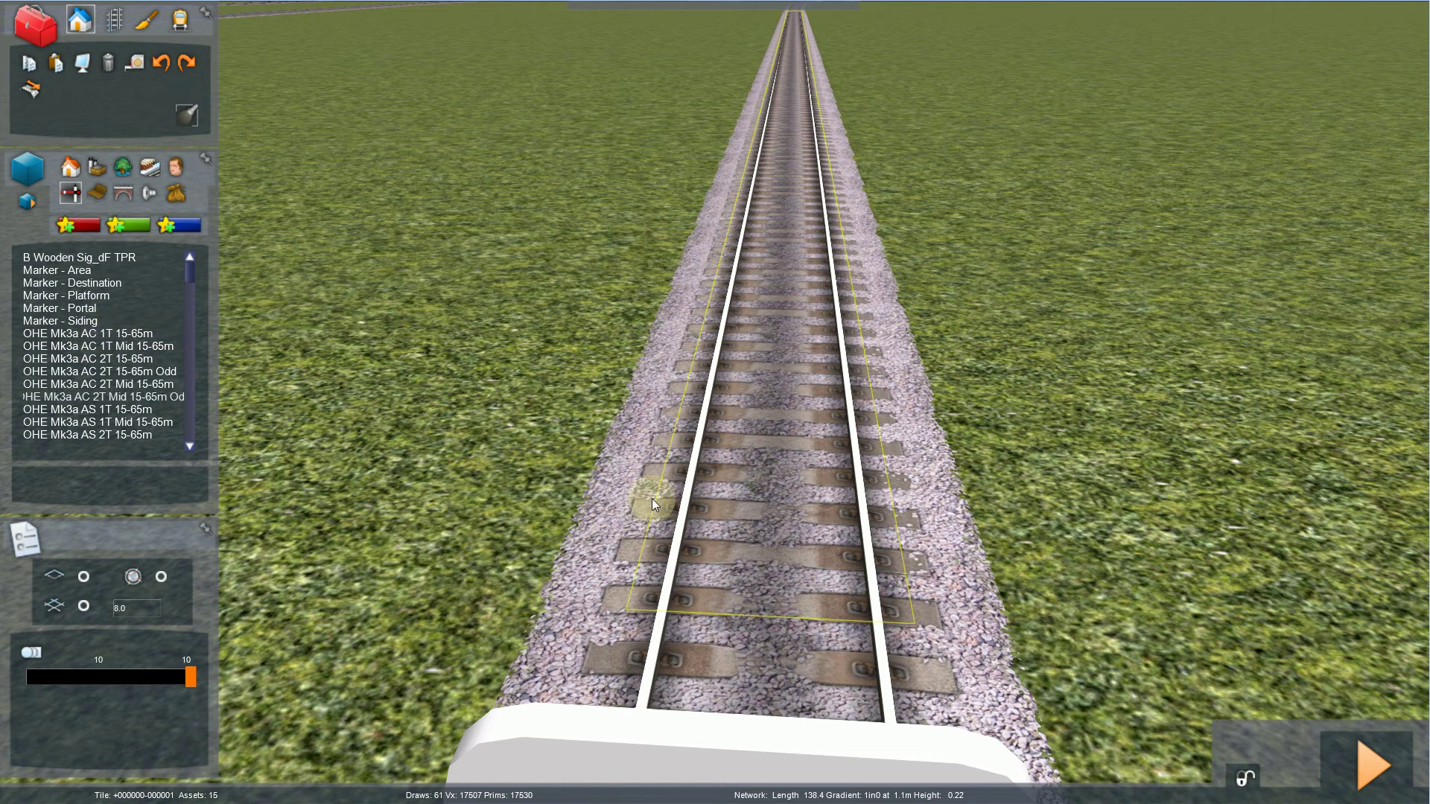
right_drag(677, 508, 676, 508)
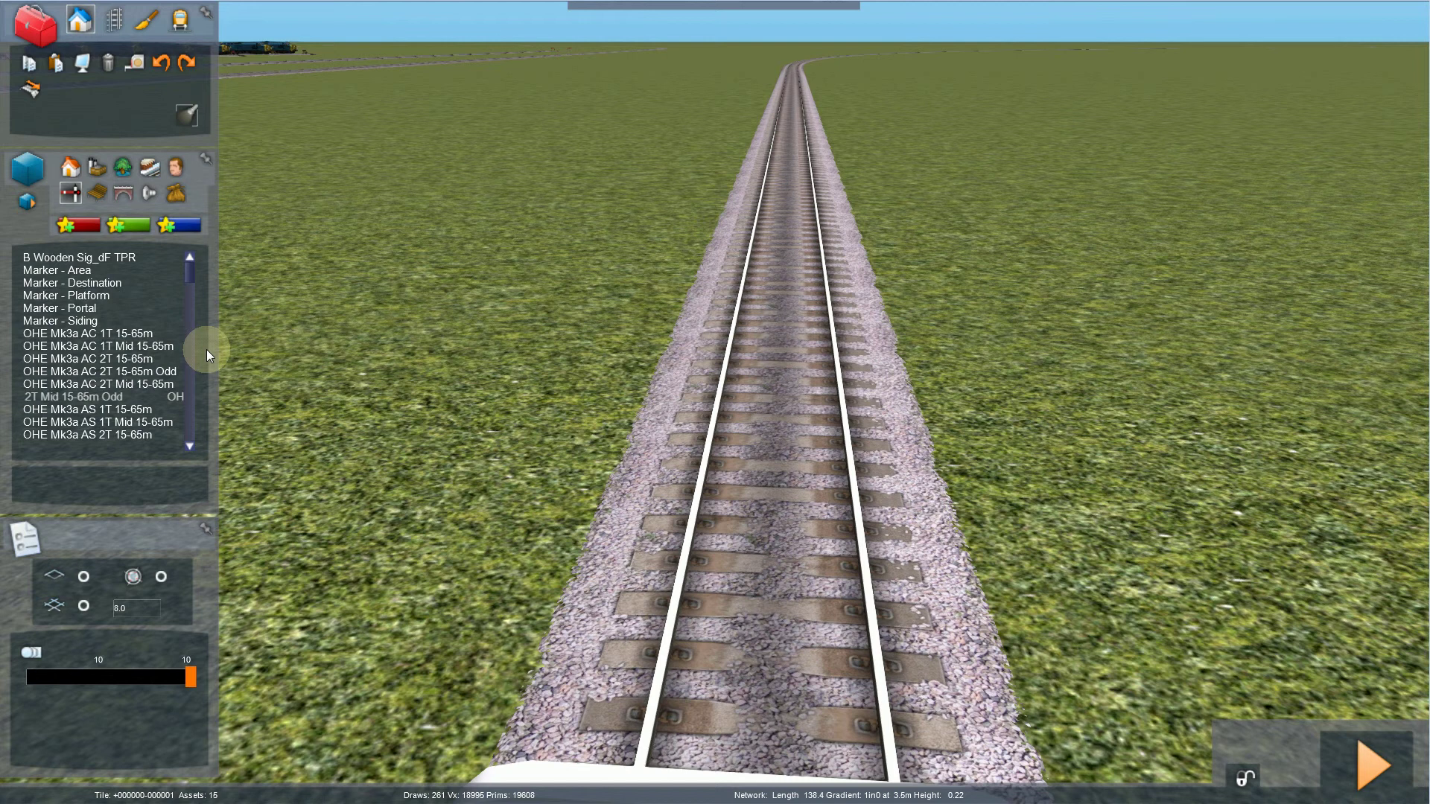
click(120, 366)
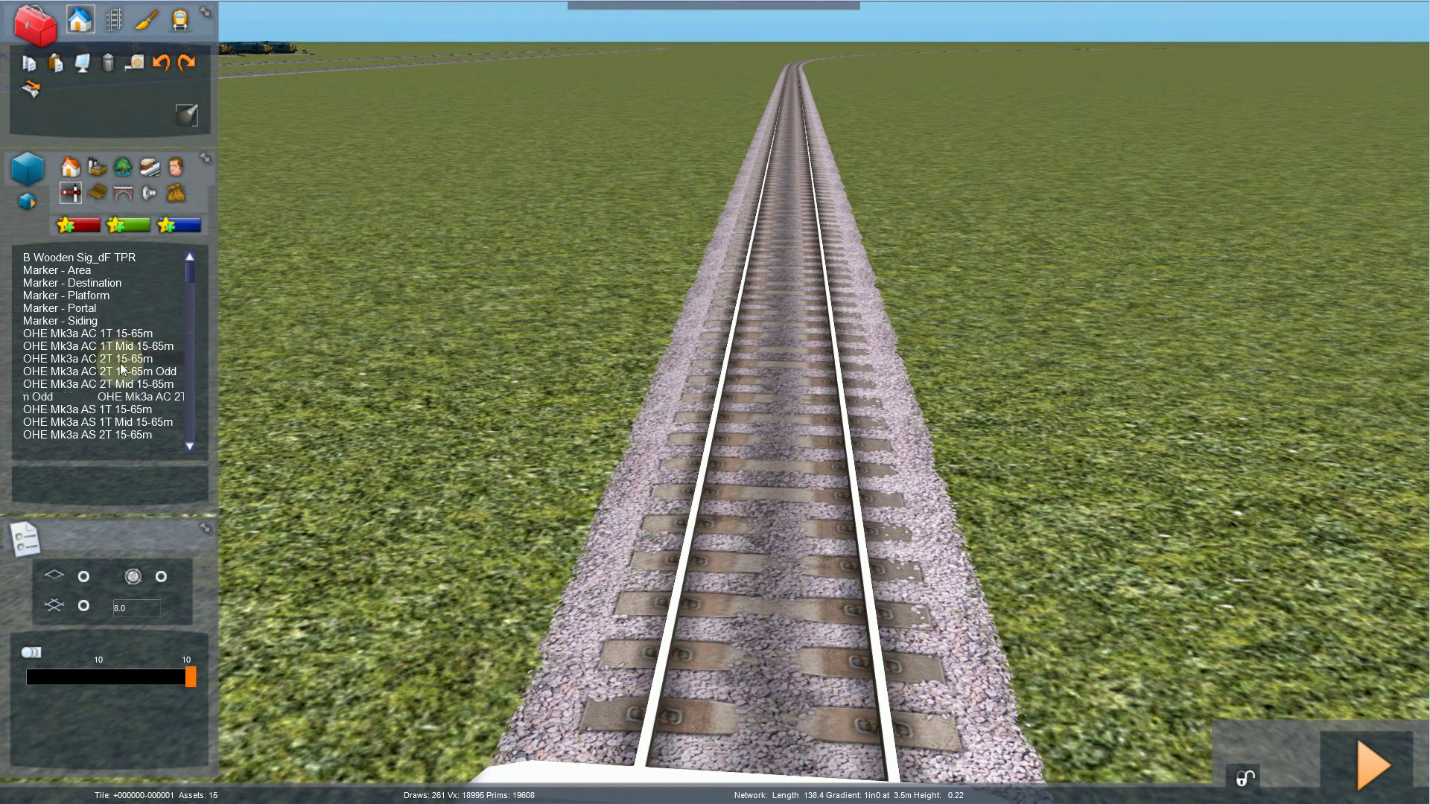
click(103, 412)
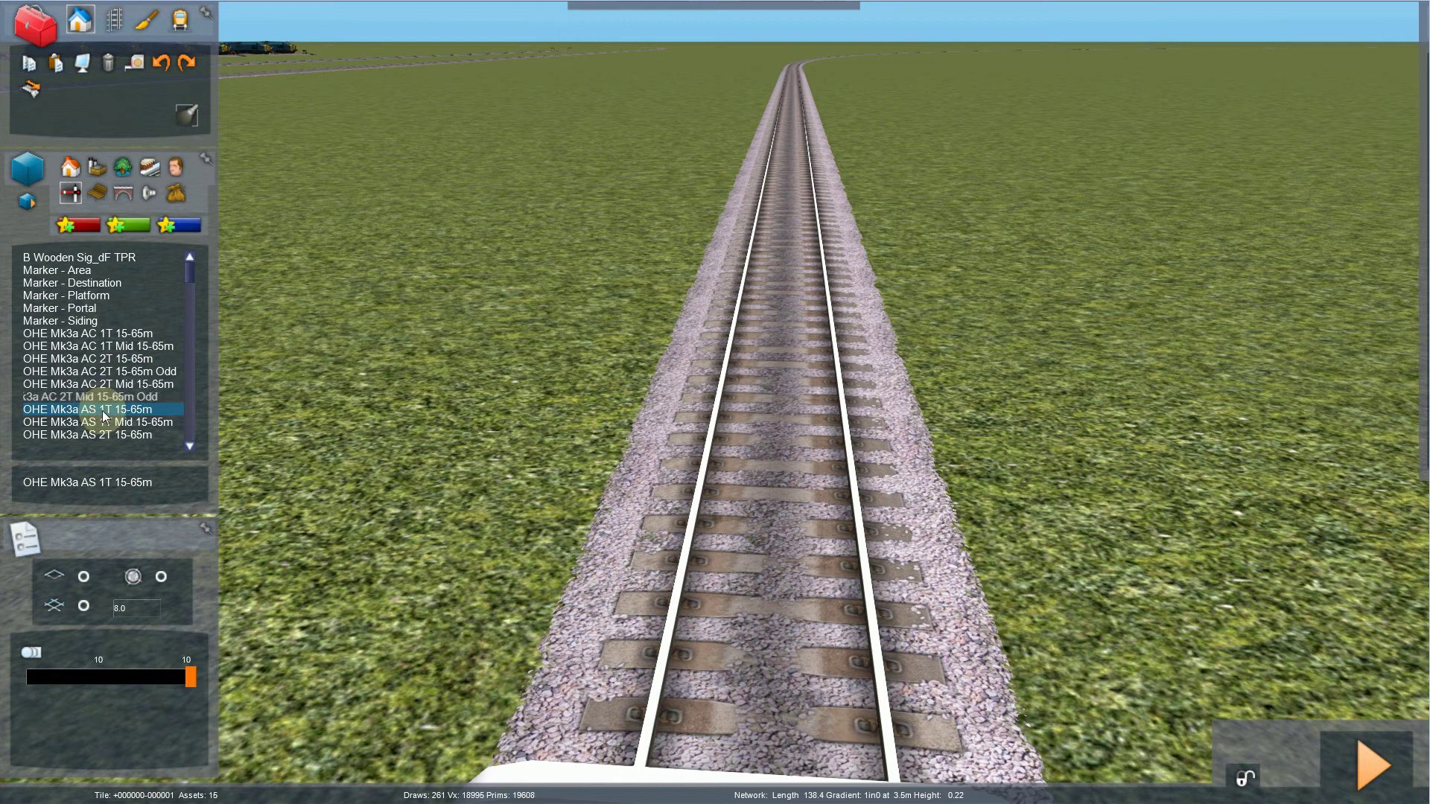
click(670, 578)
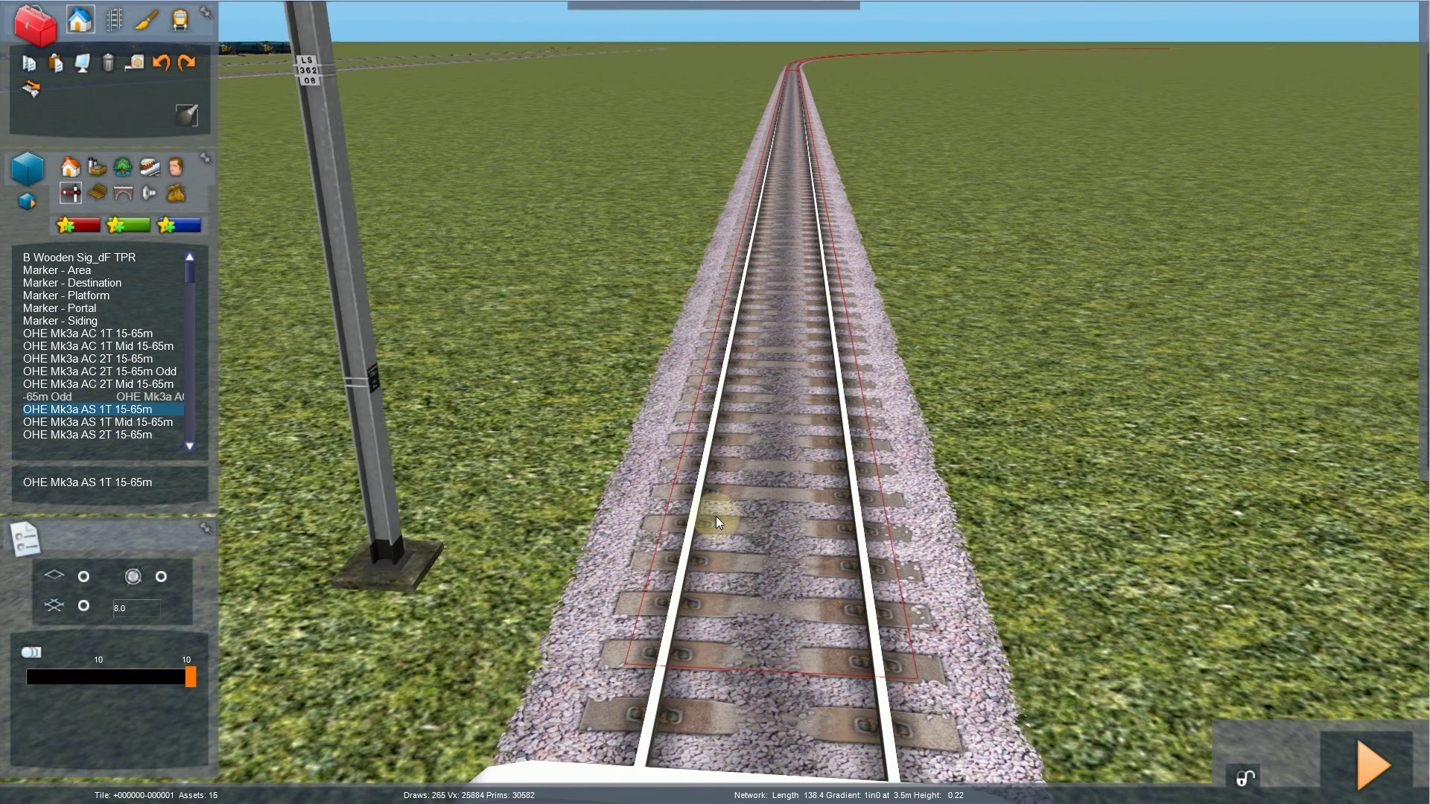
scroll(714, 516, down, 1)
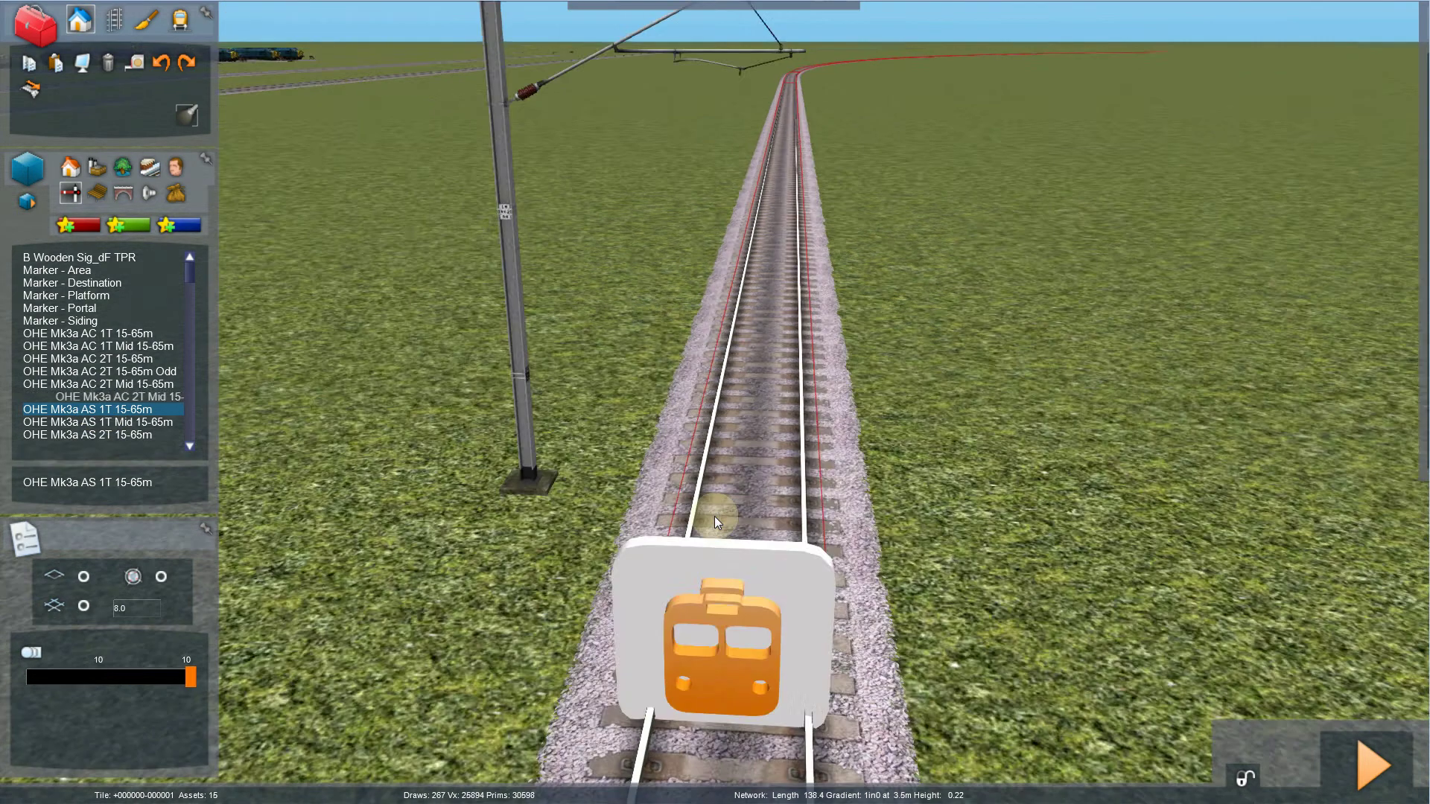
scroll(713, 516, down, 2)
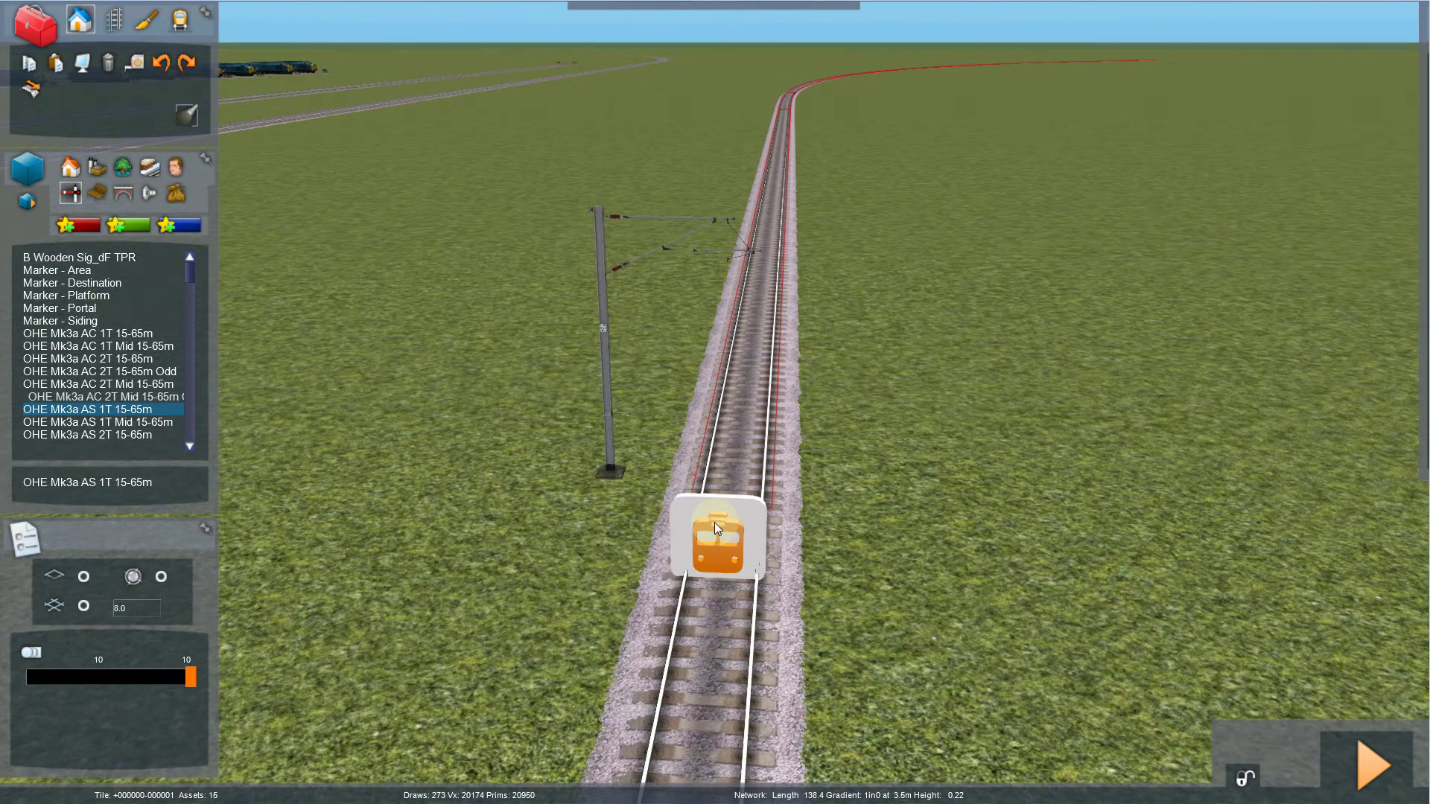
right_drag(713, 521, 851, 463)
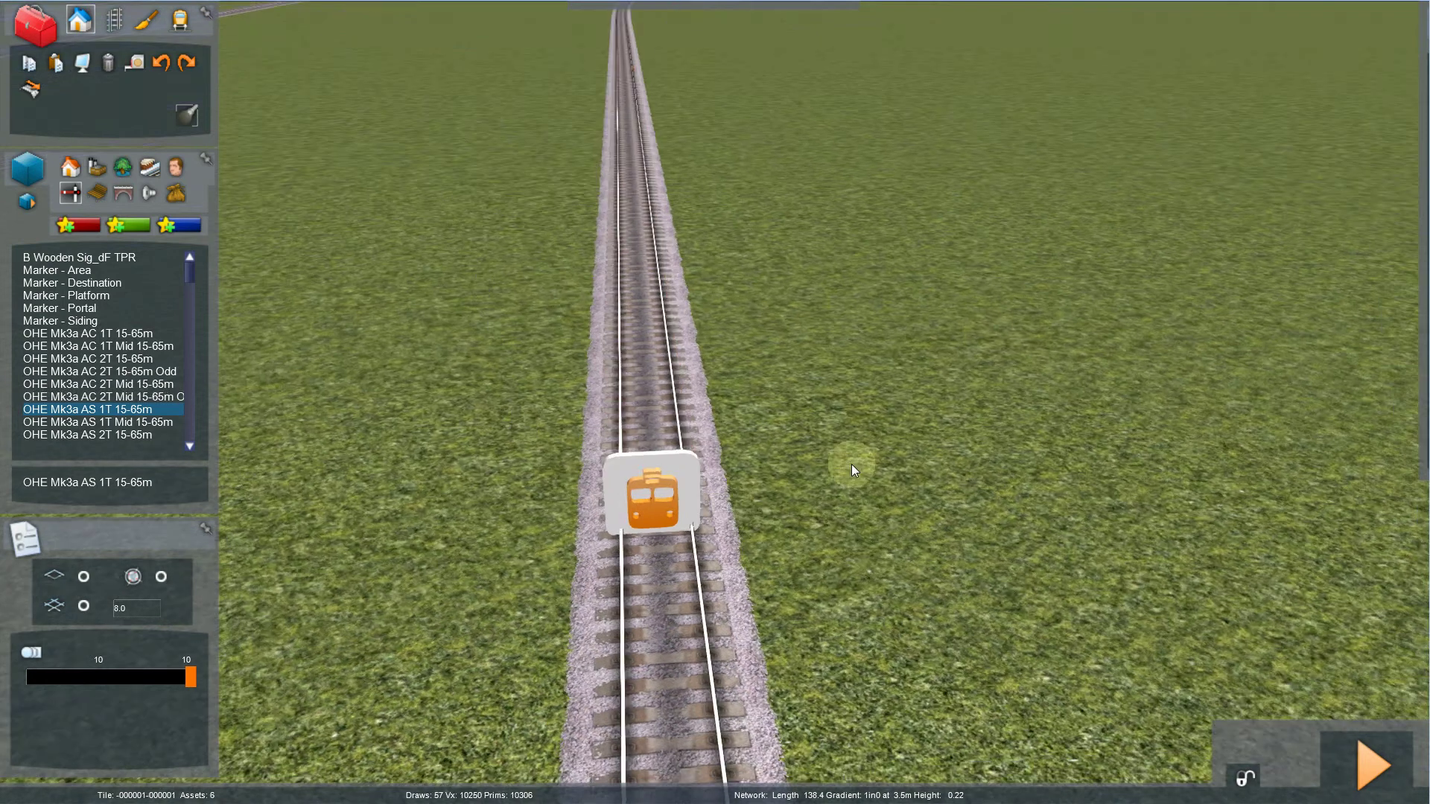
Step: Show the cantilever options with Auto Filter Results enabled and set out masts along the track towards the curve
click(1417, 20)
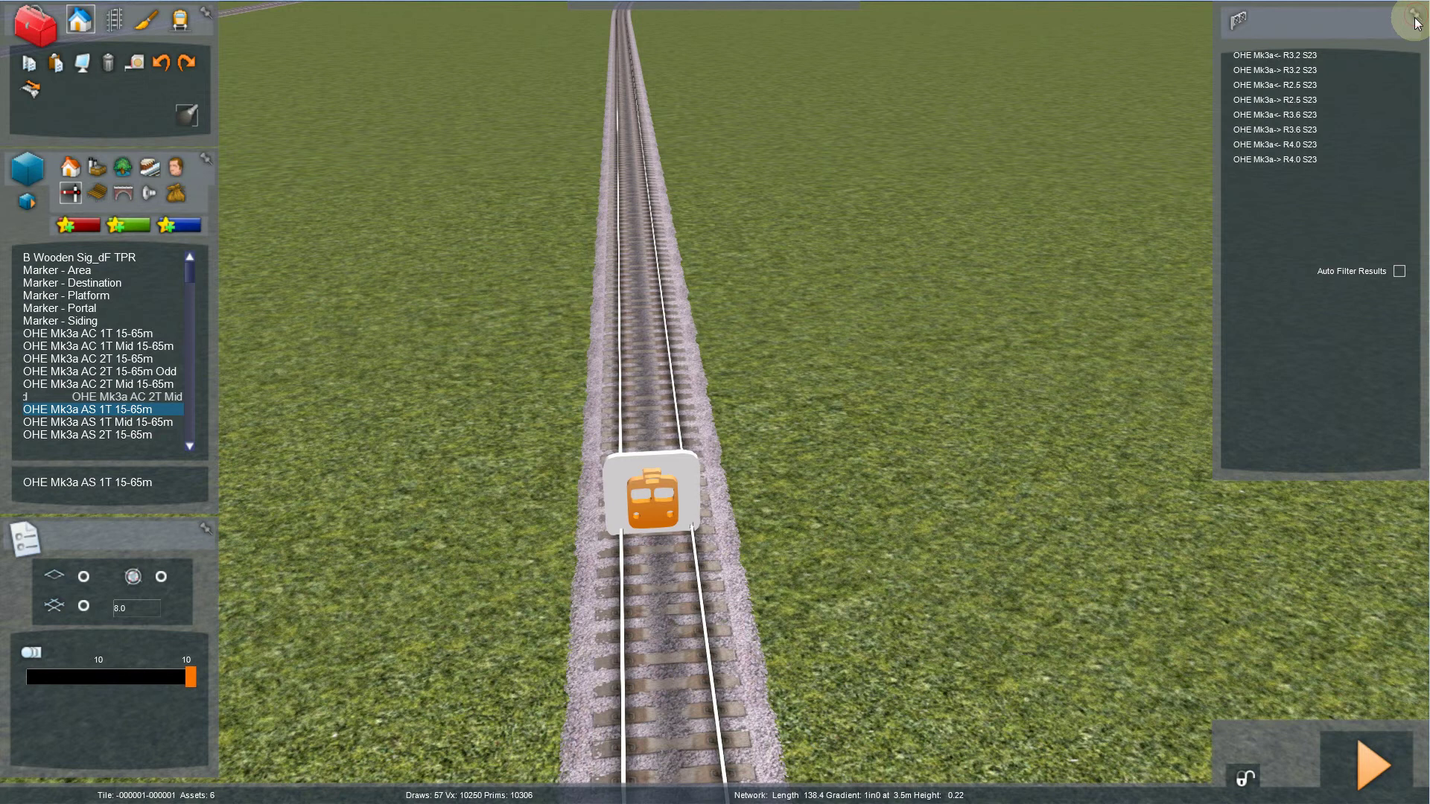
click(1399, 272)
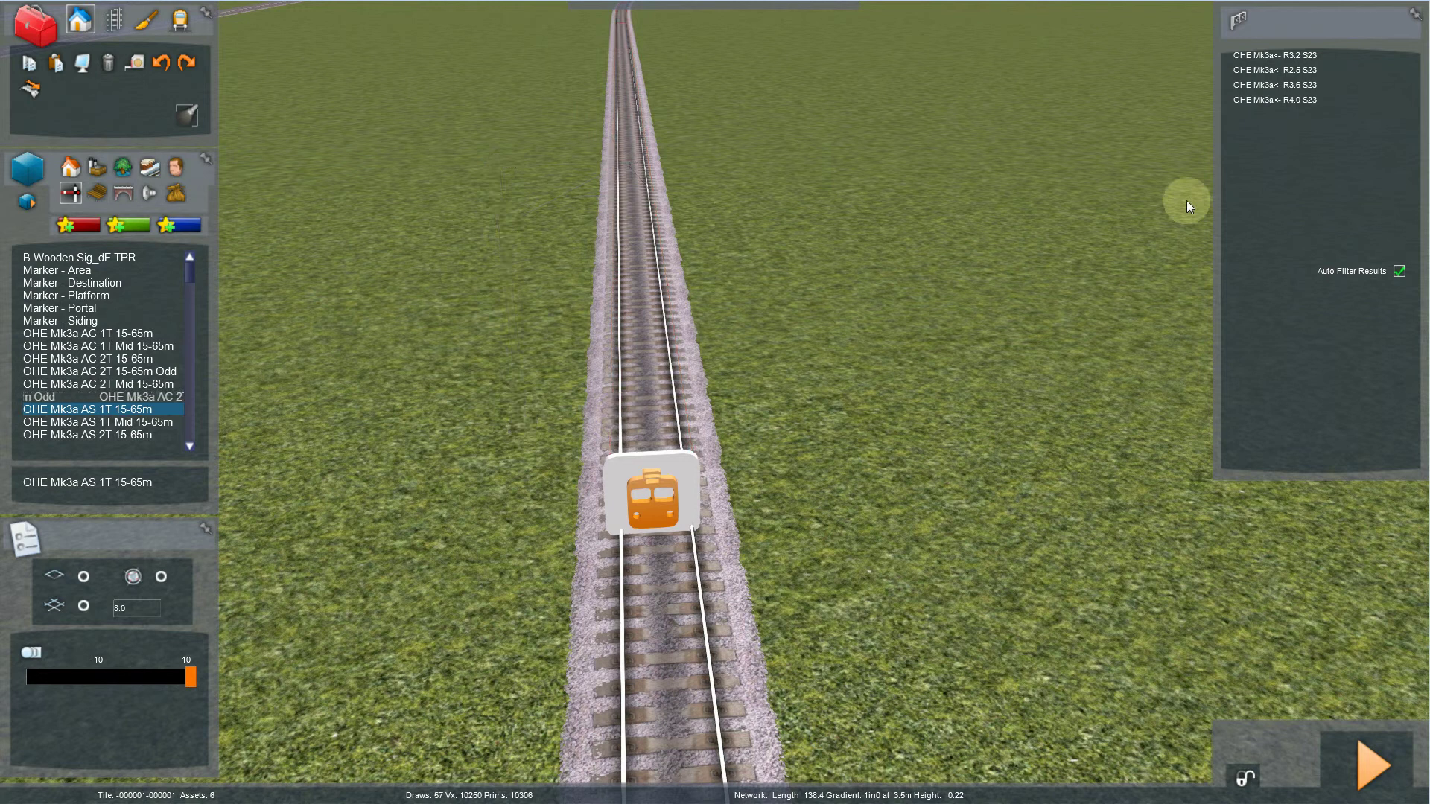
mouse_move(892, 254)
mouse_down()
mouse_move(614, 400)
mouse_move(612, 414)
mouse_up()
click(611, 412)
key(Up)
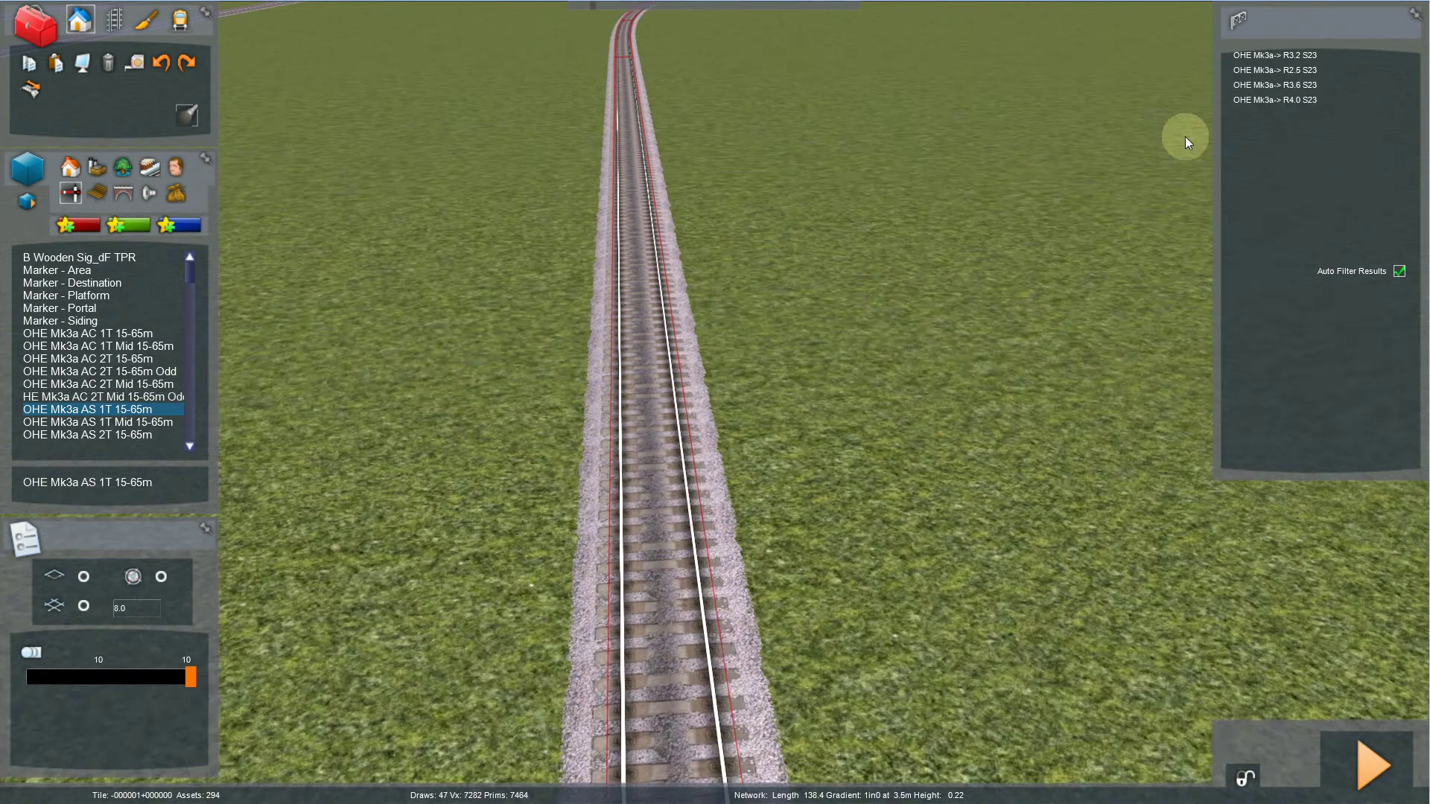
key(Down)
key(Down)
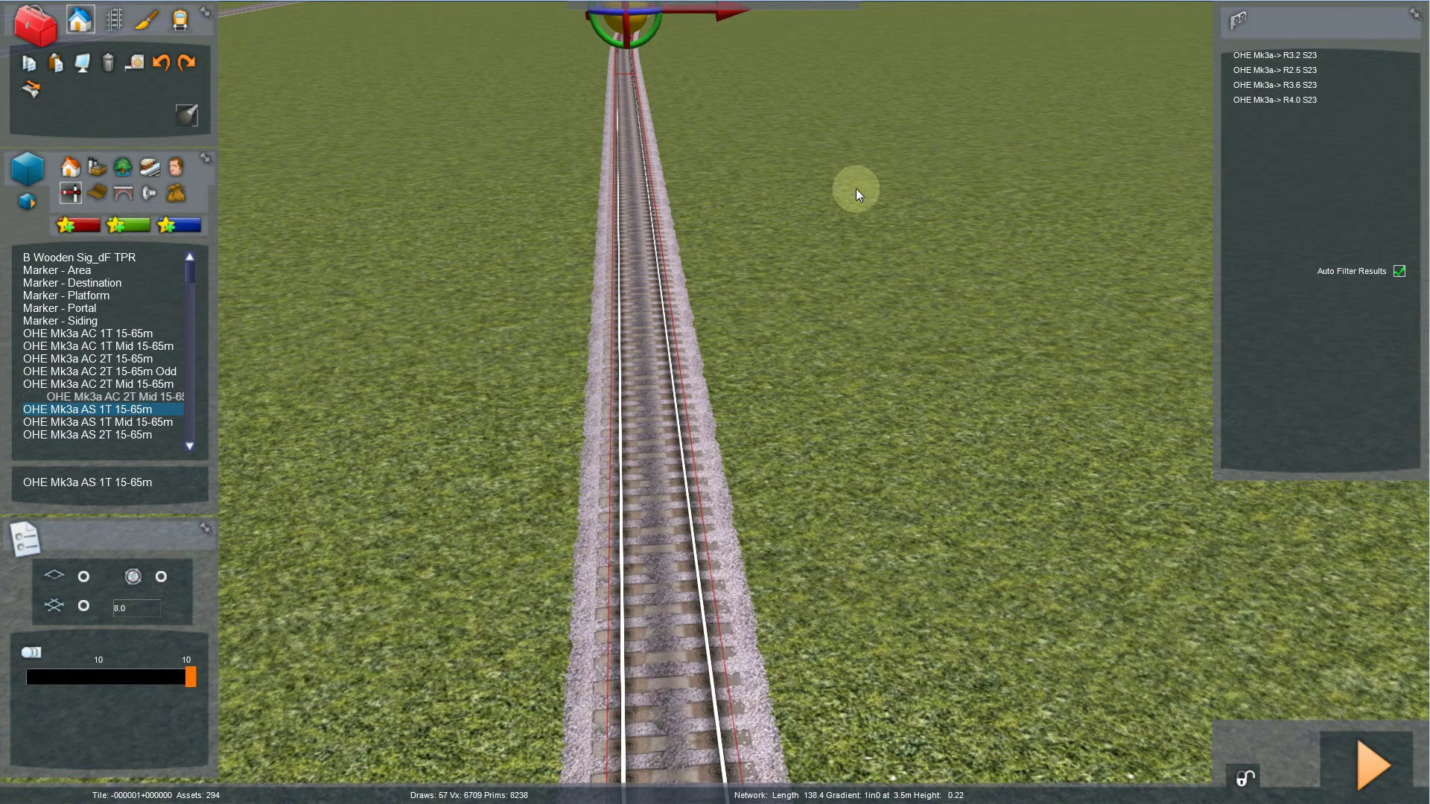
Step: Try the R2.5, R3.6 and R4.0 cantilever reaches on the selected mast, and set it to OHE Mk3a-> R3.2 S23
click(1270, 54)
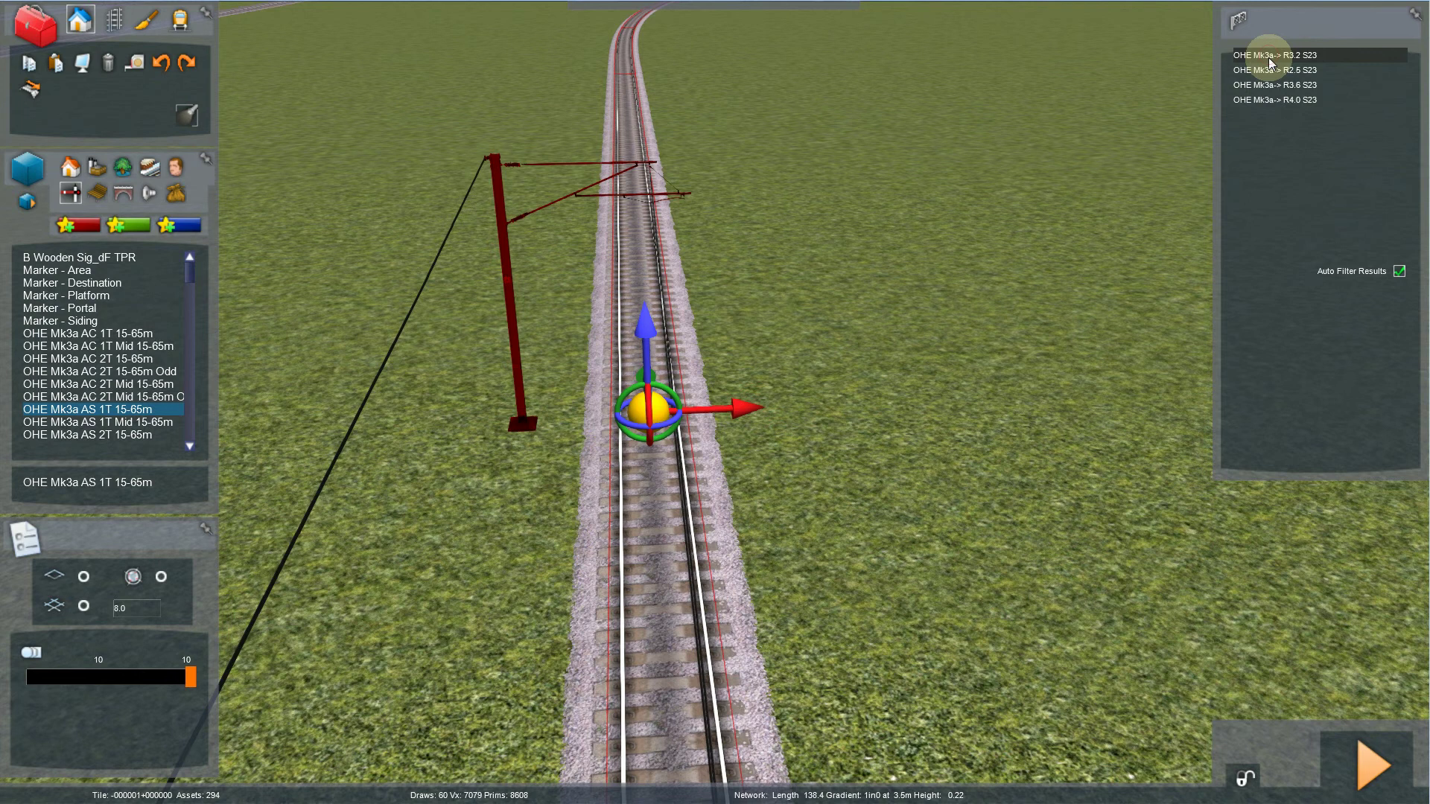
click(1271, 65)
click(1271, 67)
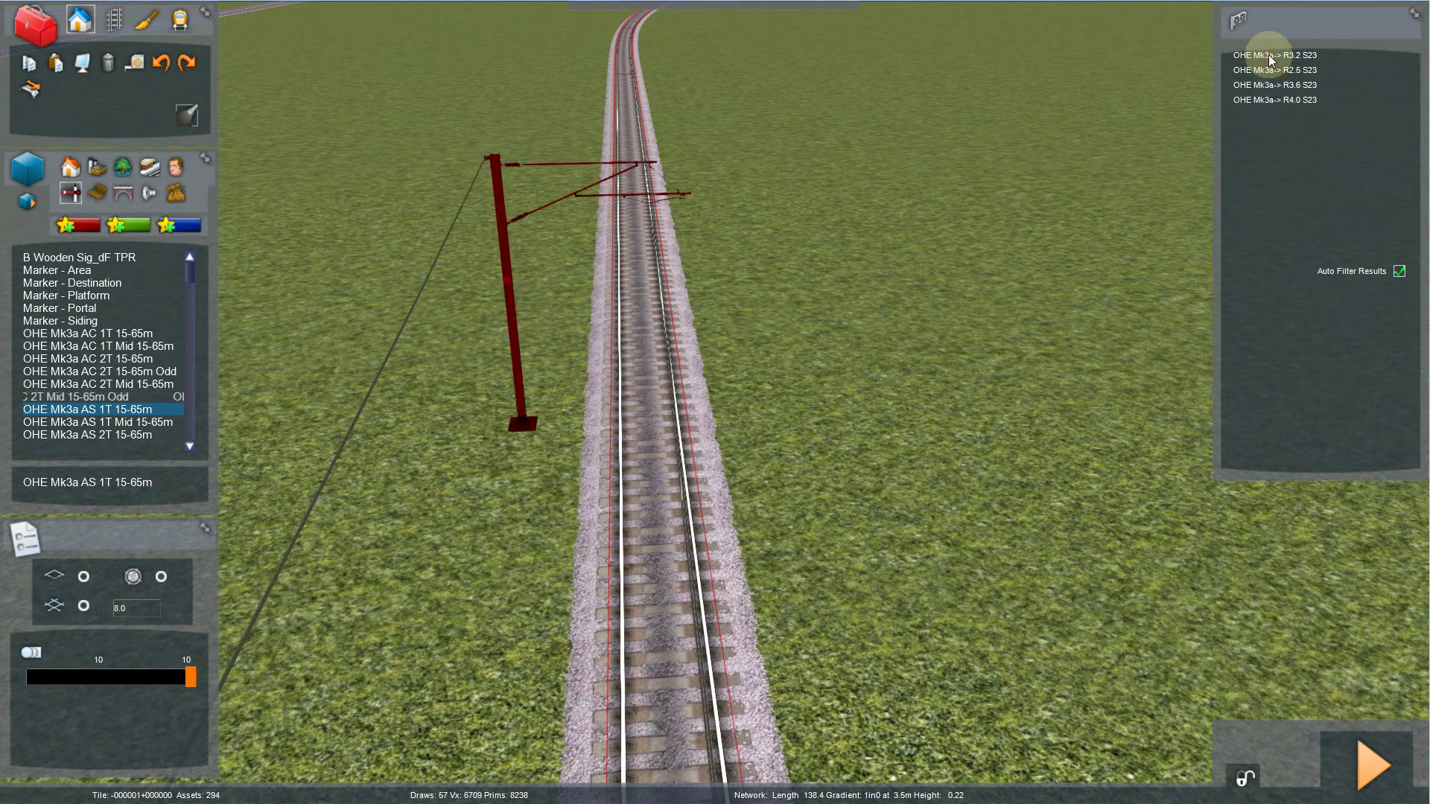
click(1271, 85)
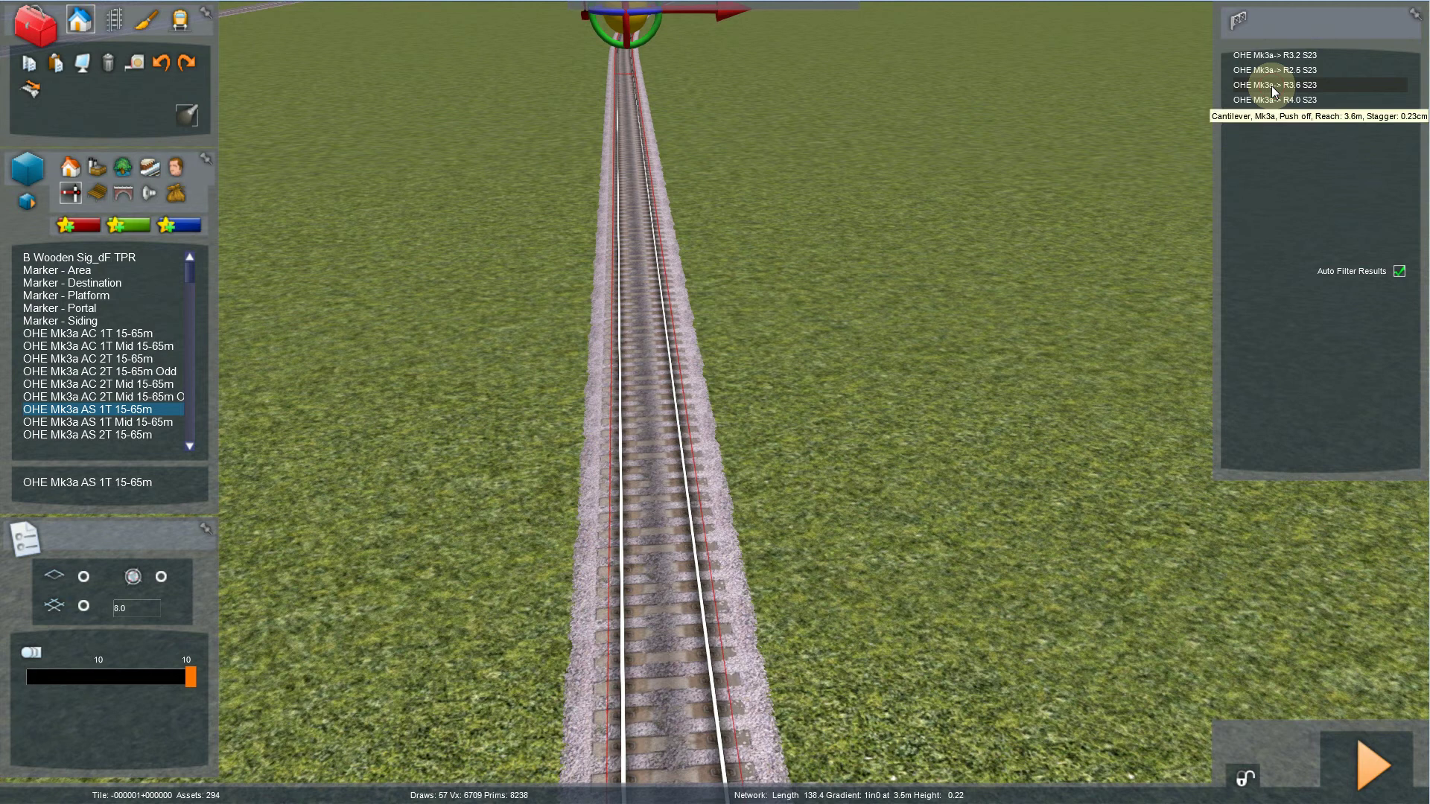
click(1272, 86)
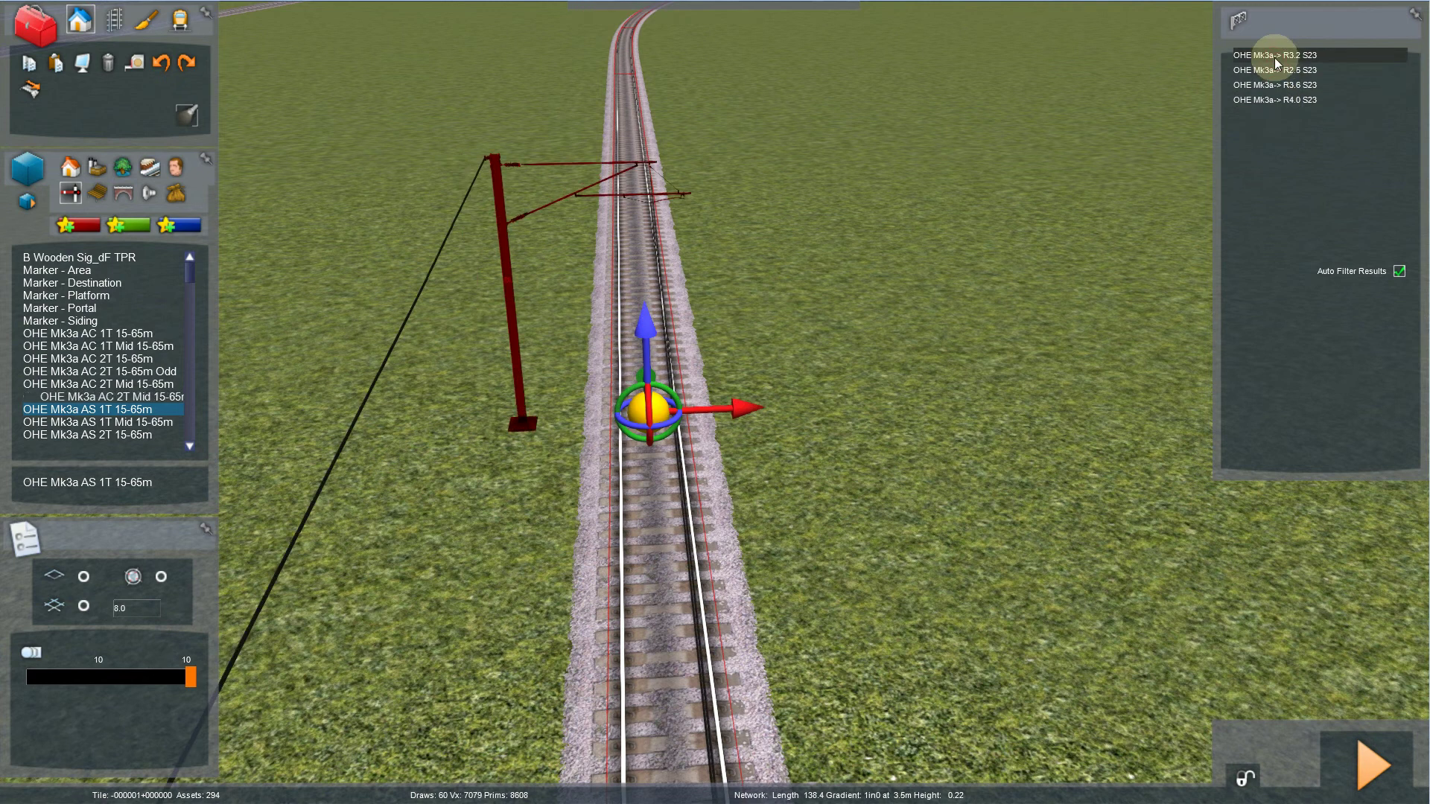
click(1293, 73)
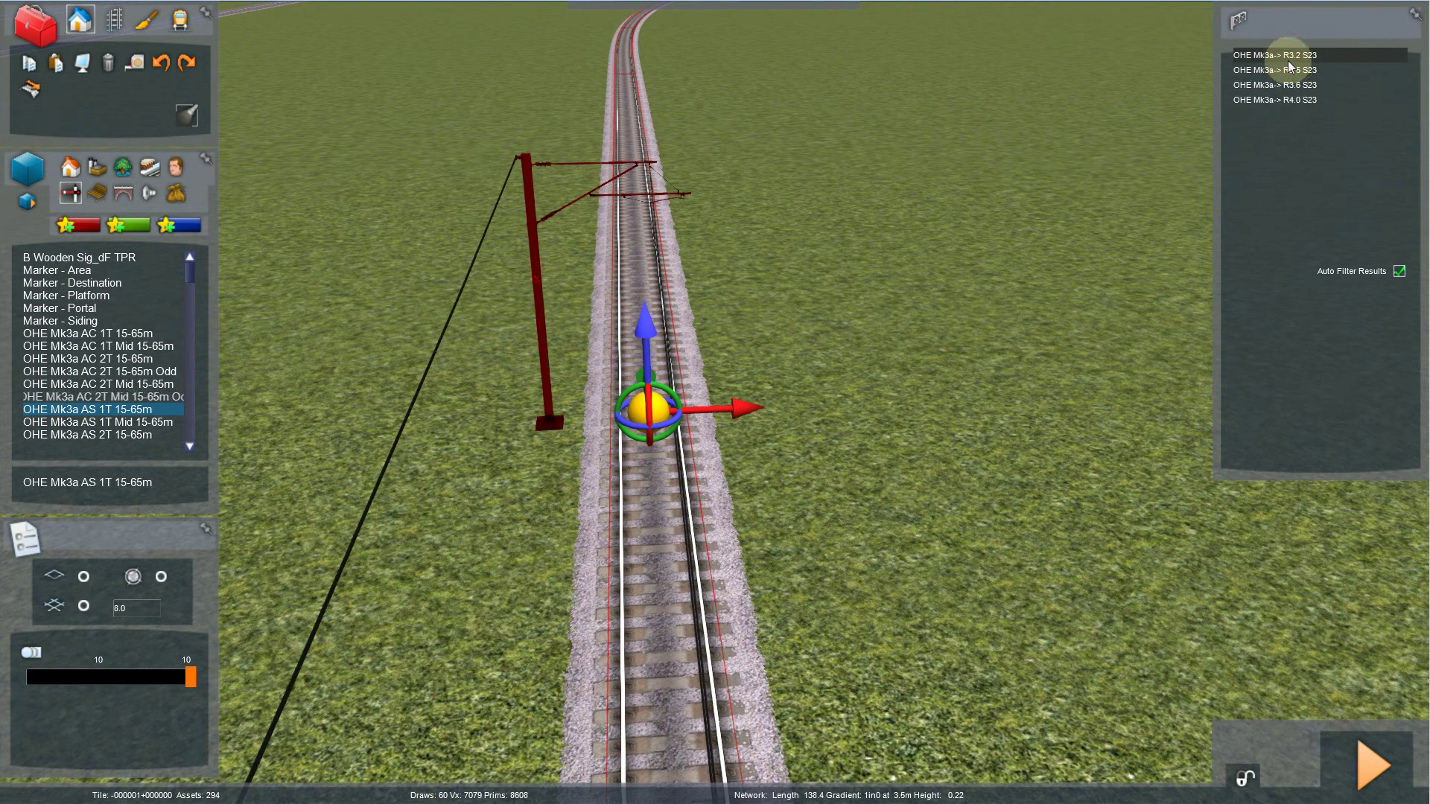
click(1285, 57)
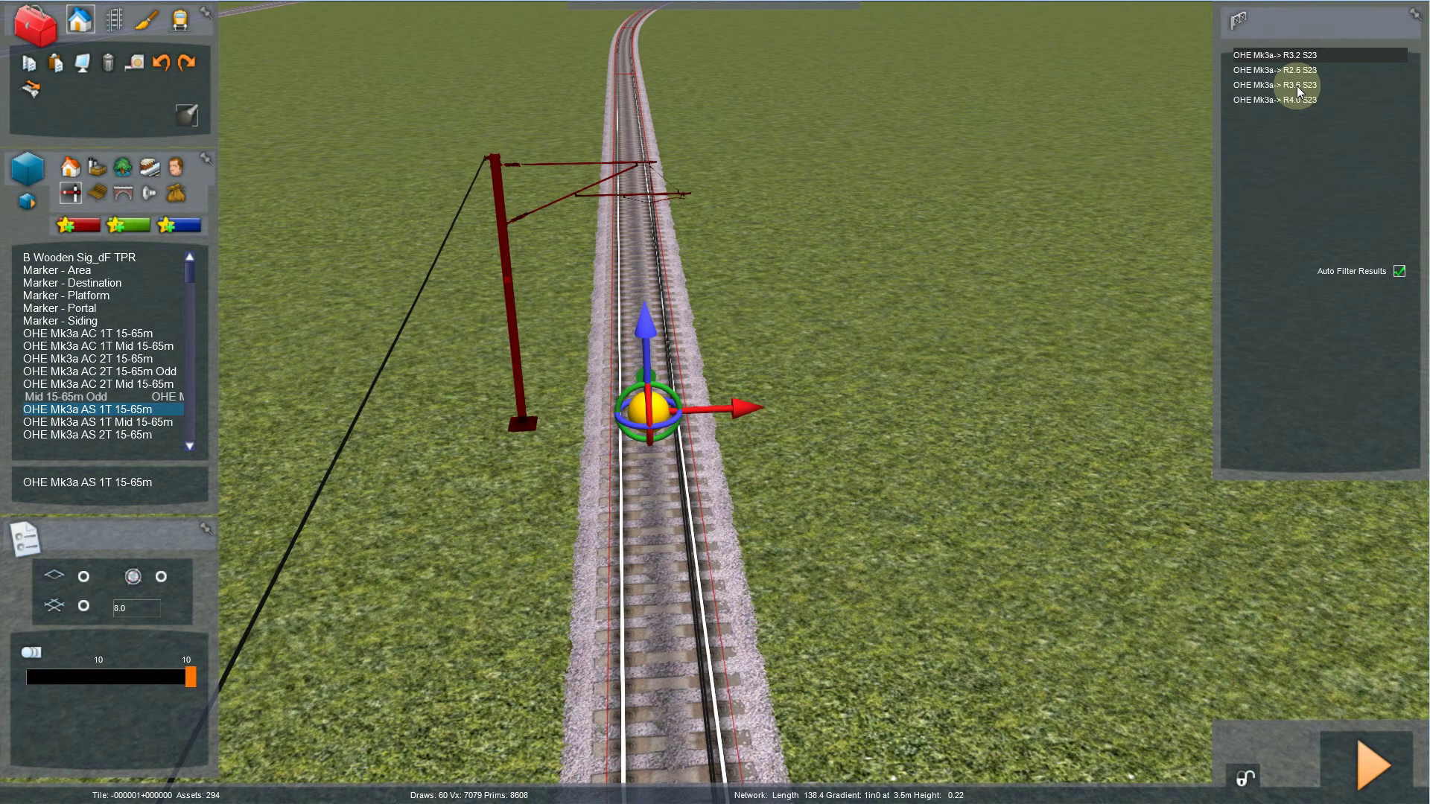
click(1289, 91)
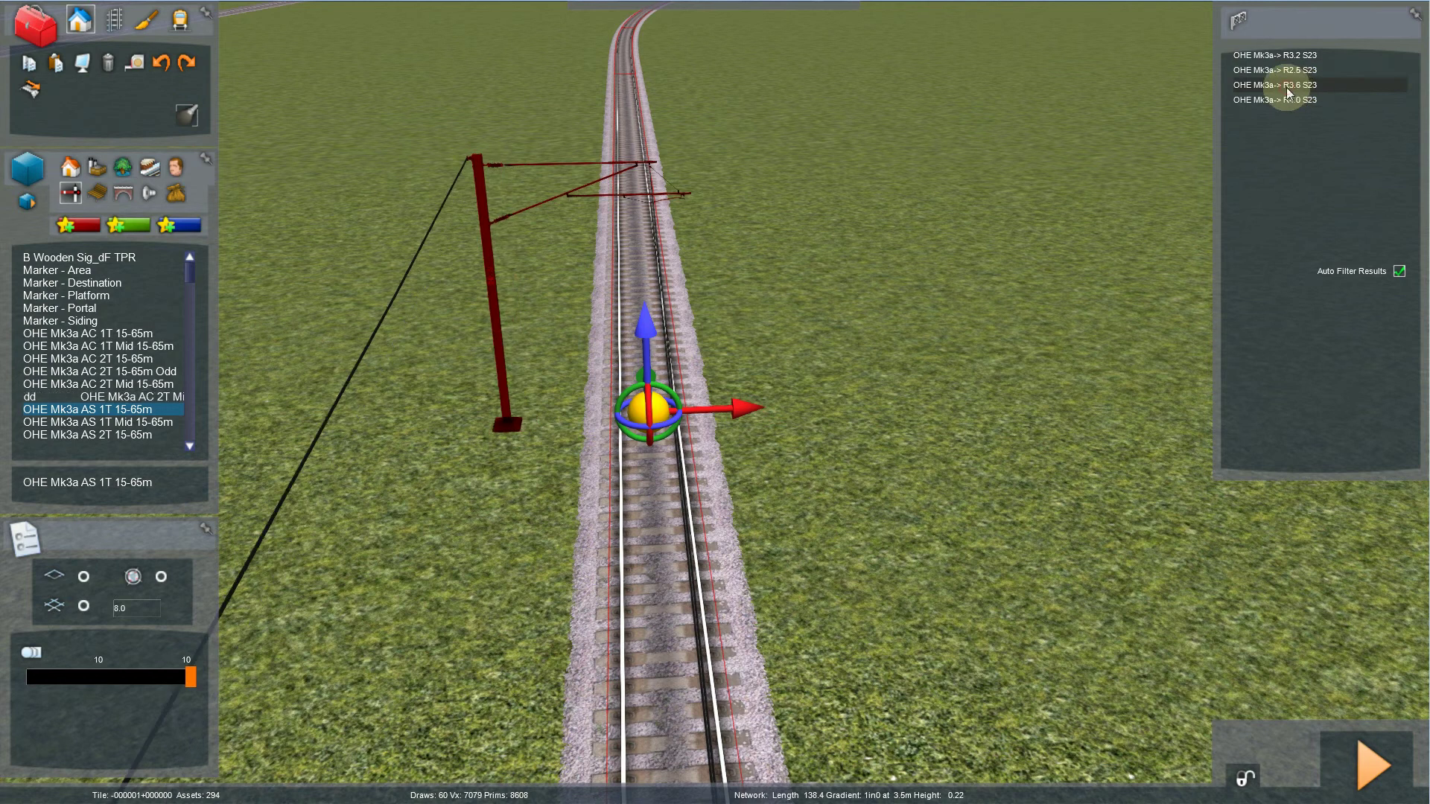
click(1284, 101)
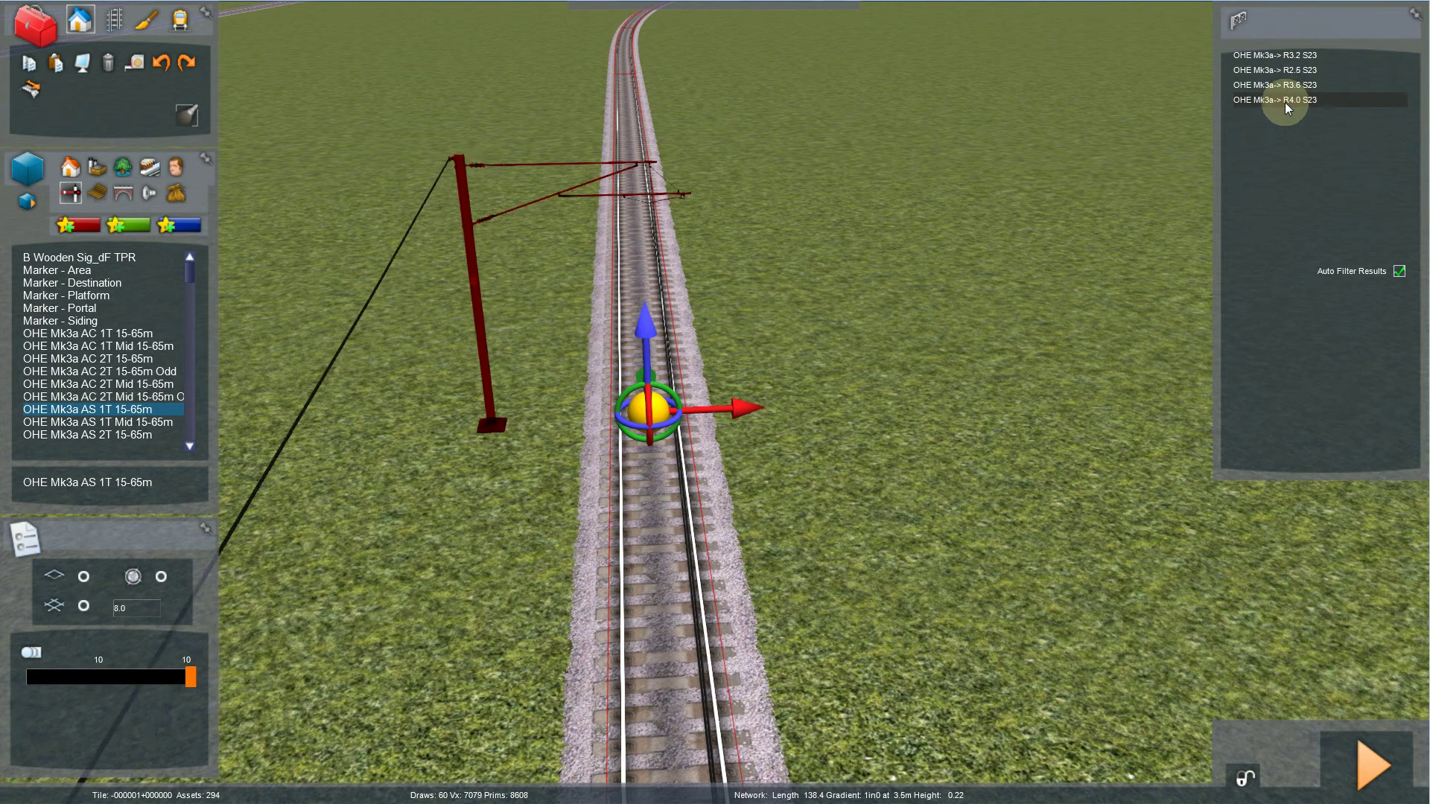
click(1297, 58)
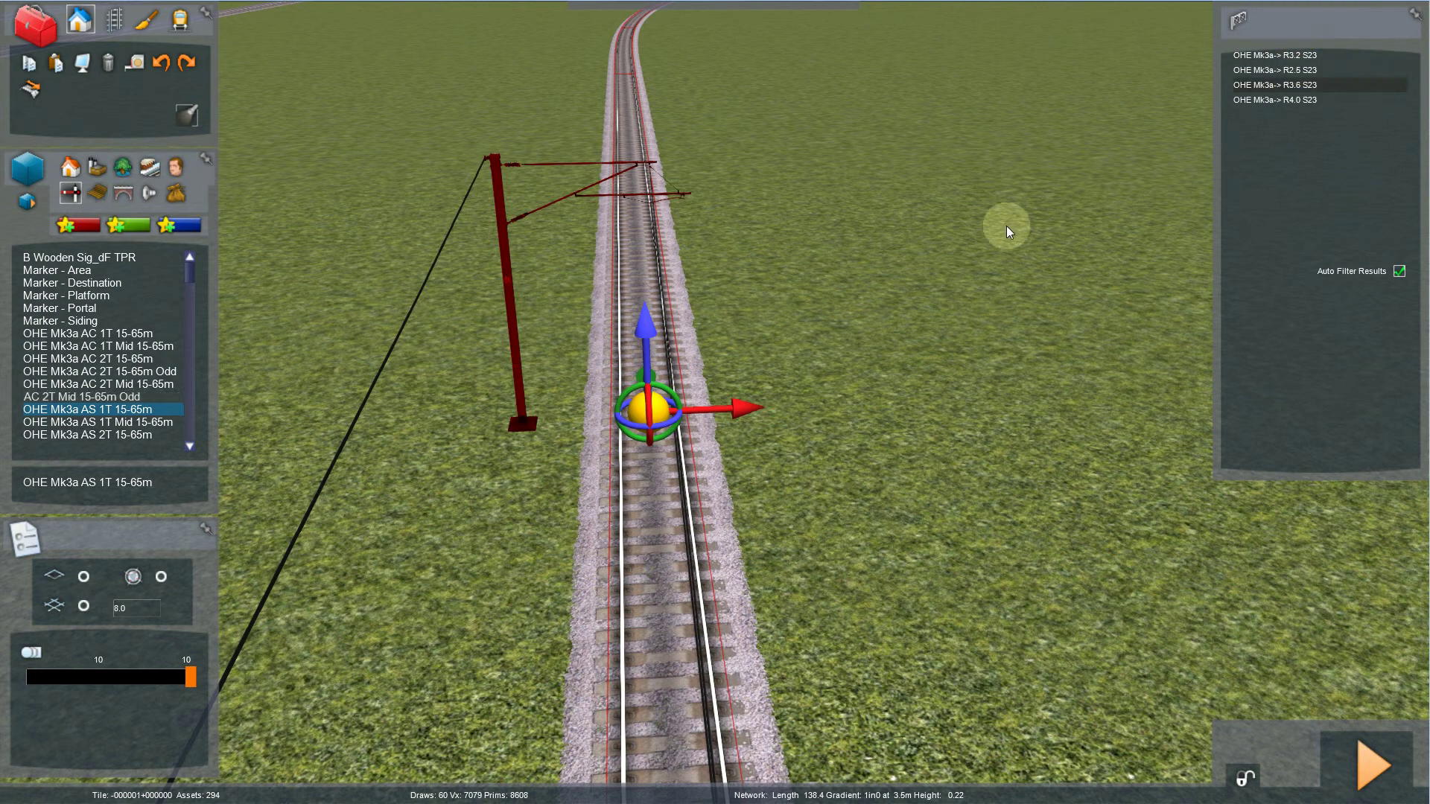
Step: Place the mast and carry the single-track overhead line forward to the next mast position at the start of the curve
click(801, 297)
key(Up)
scroll(811, 297, up, 3)
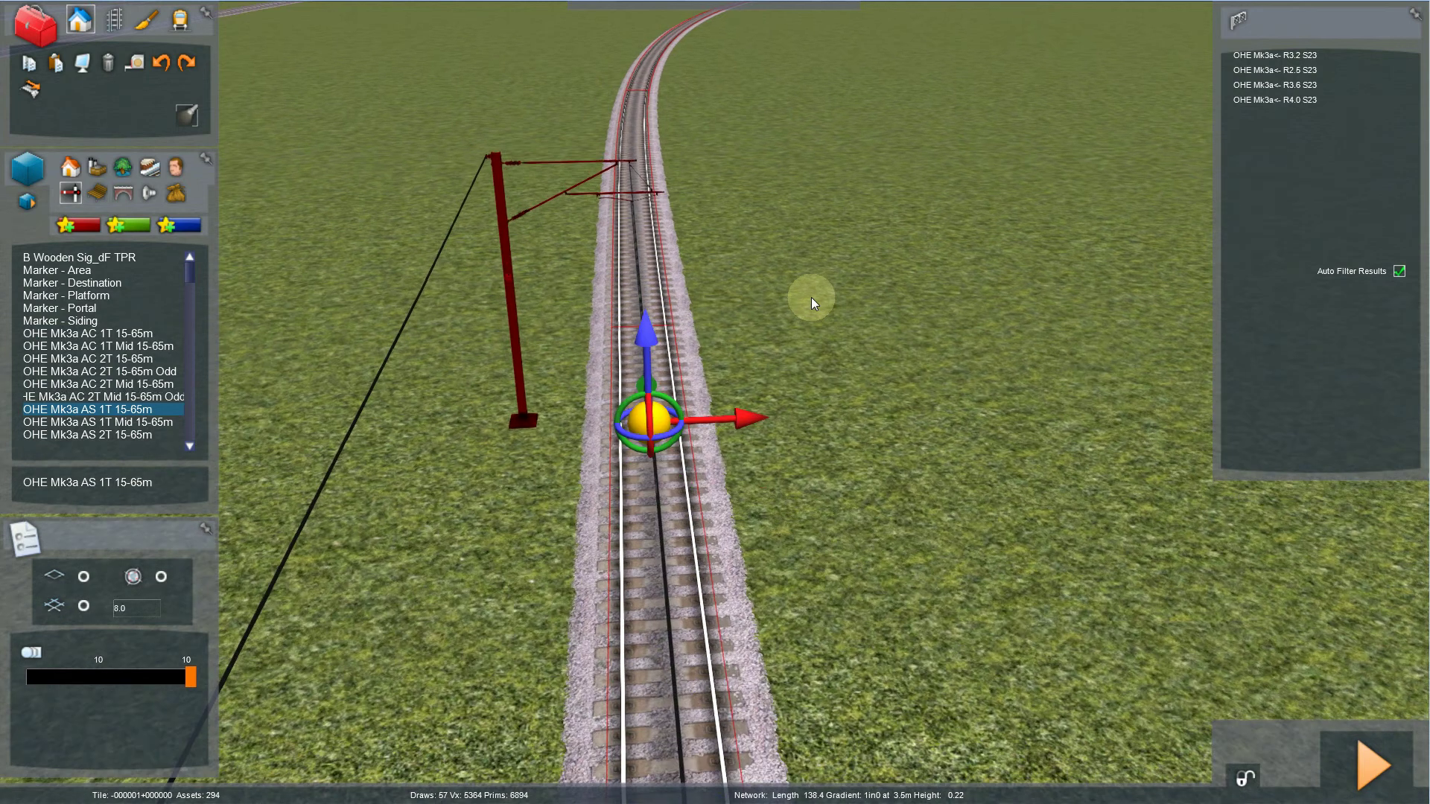
scroll(811, 297, down, 2)
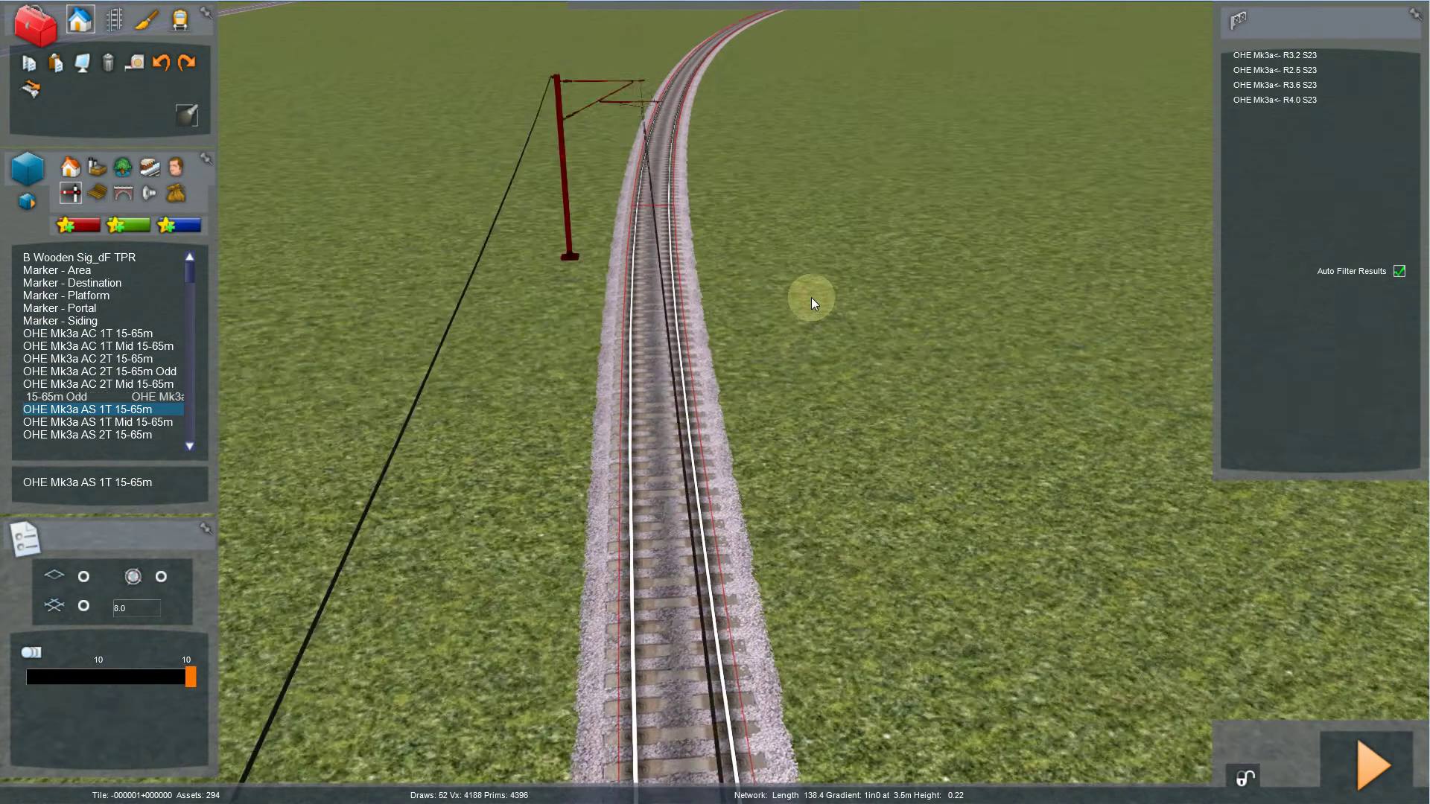
scroll(811, 298, up, 3)
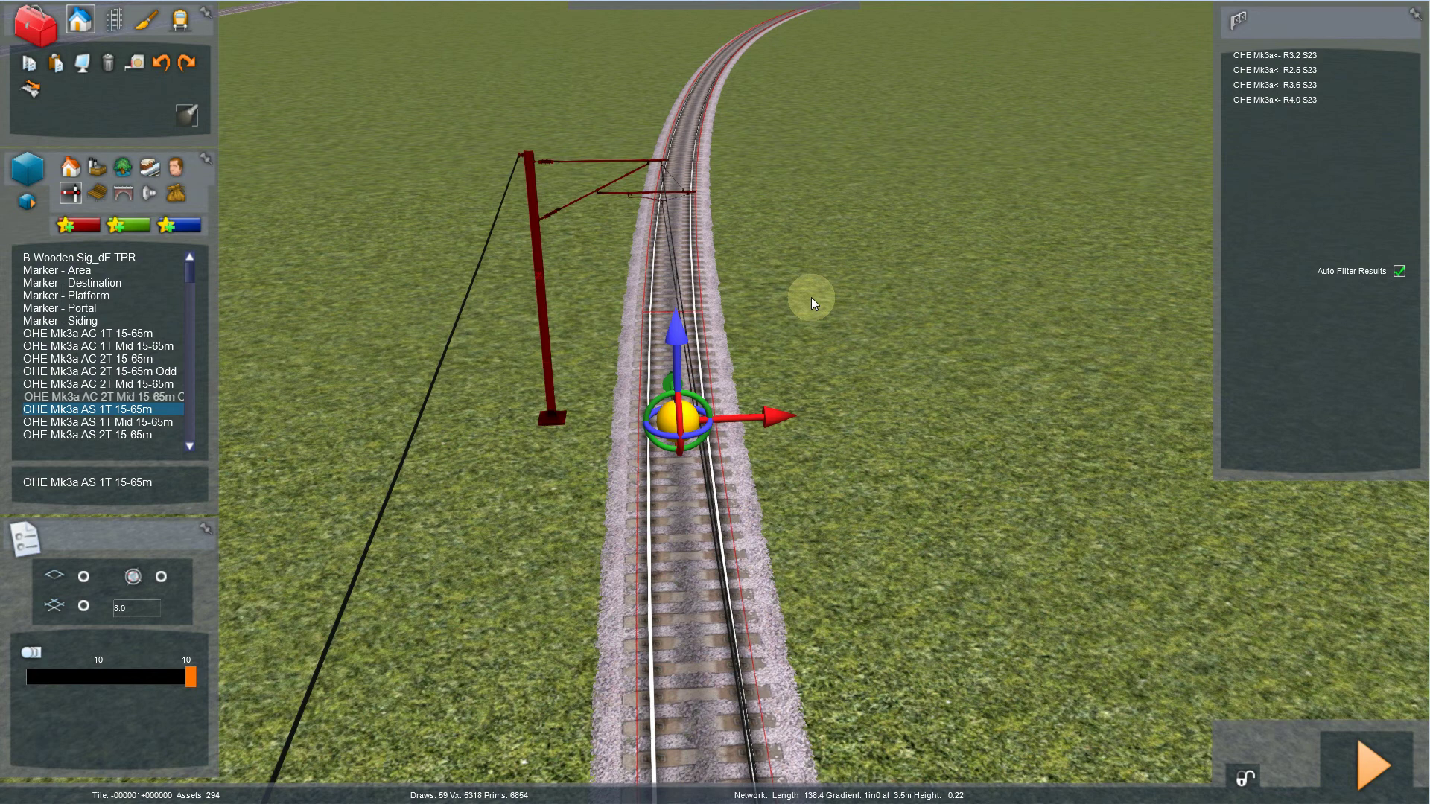
scroll(811, 297, down, 1)
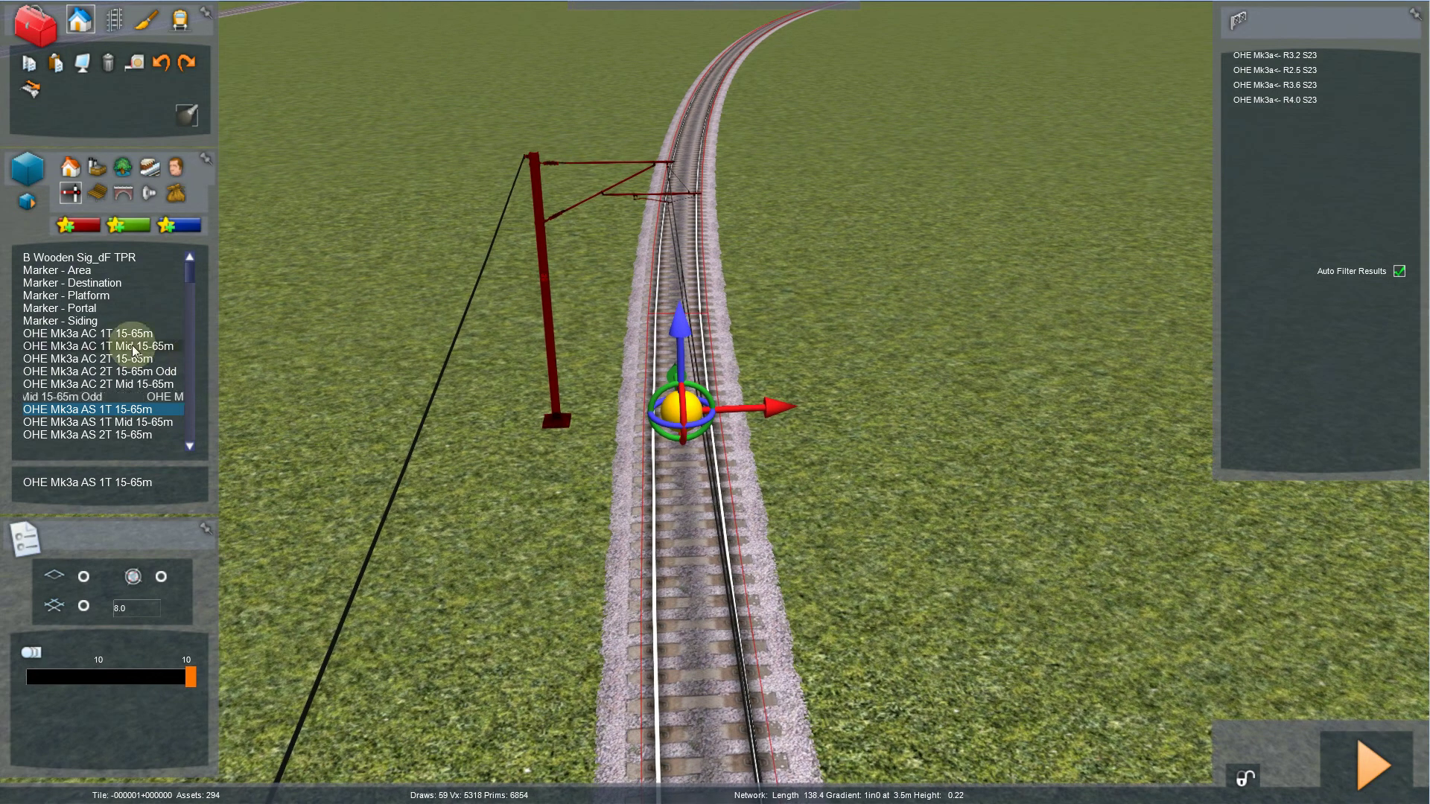
scroll(810, 489, up, 1)
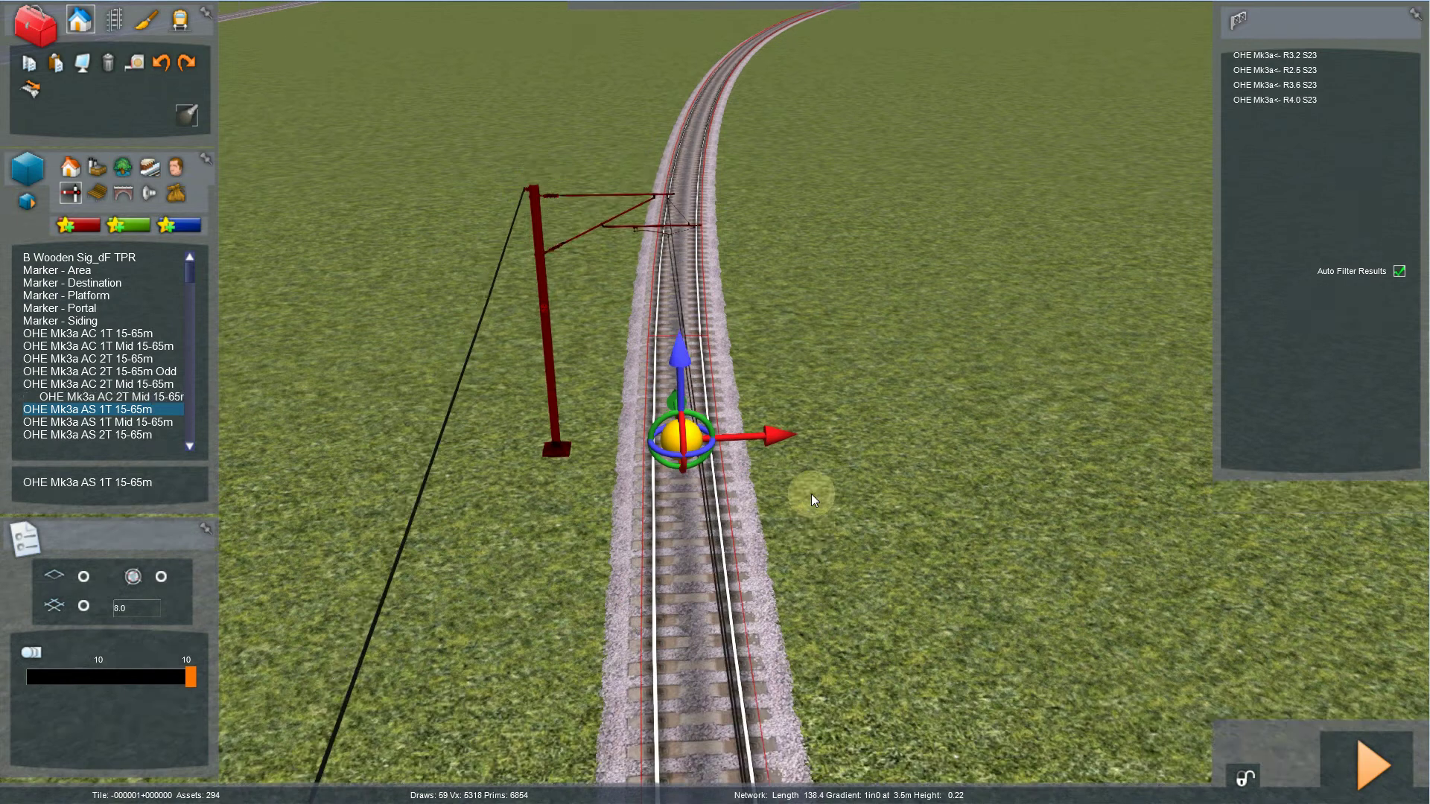
right_drag(811, 494, 811, 396)
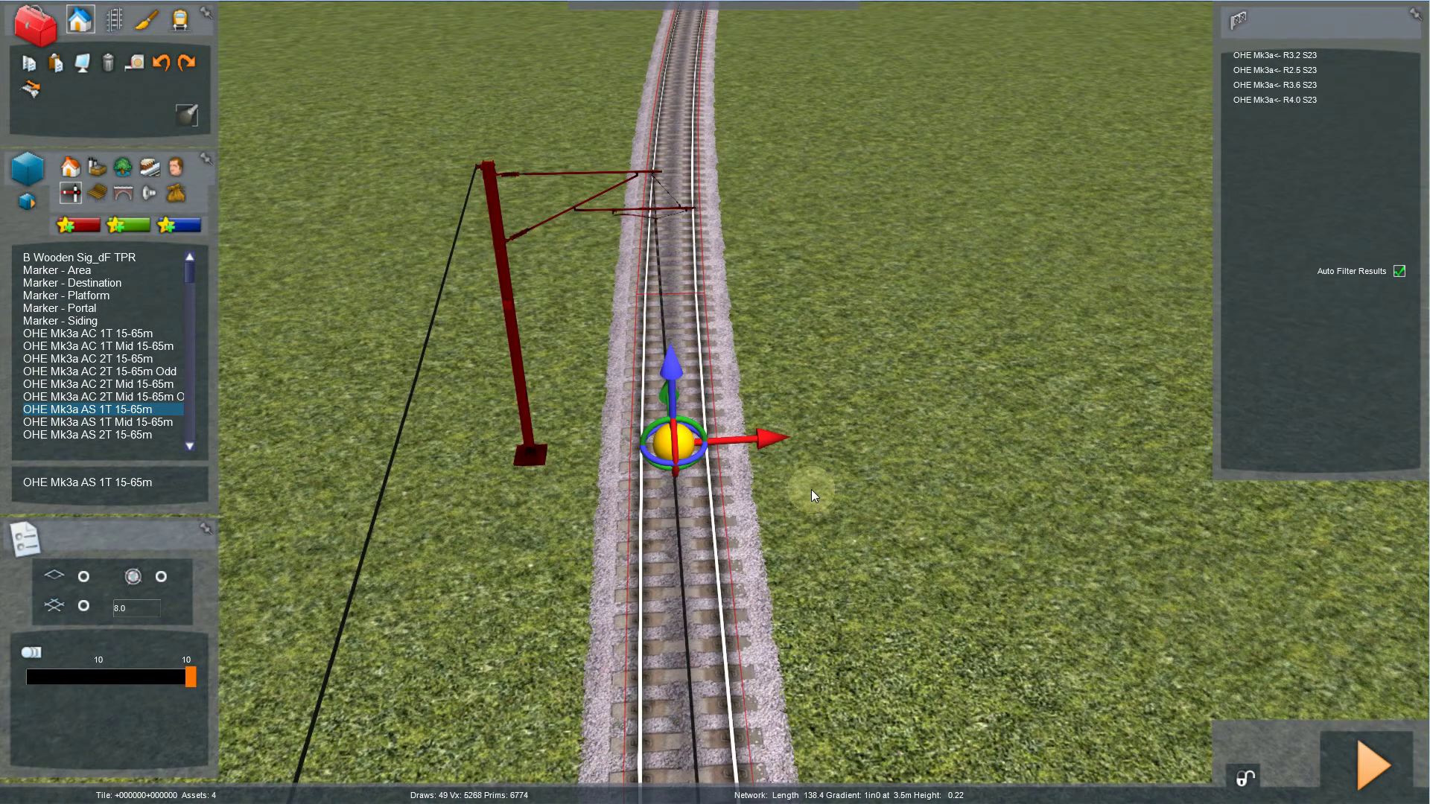
right_drag(811, 489, 505, 437)
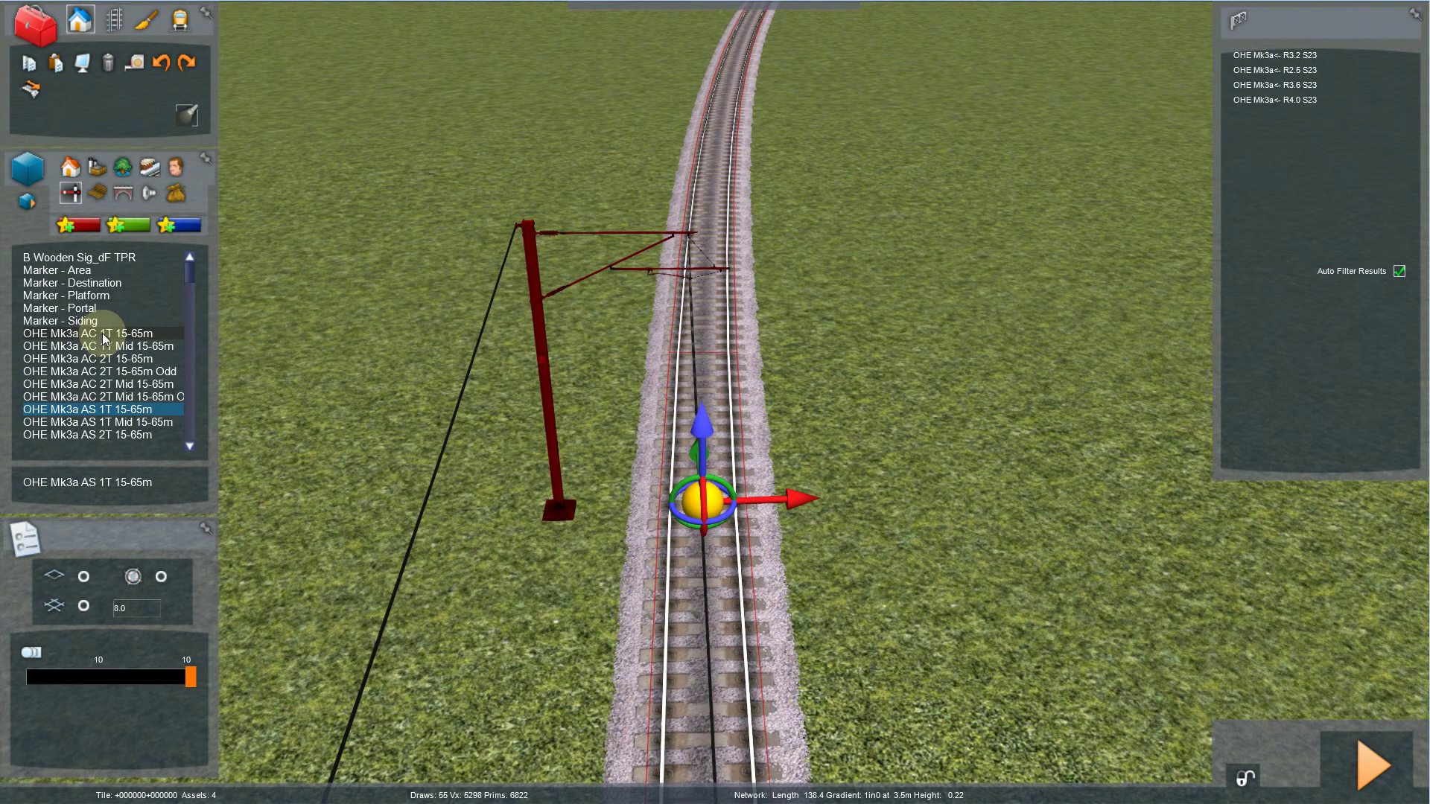
Step: Switch to the OHE Mk3a AC 1T 15-65m asset and place its first masts along the curved track
click(105, 334)
click(664, 513)
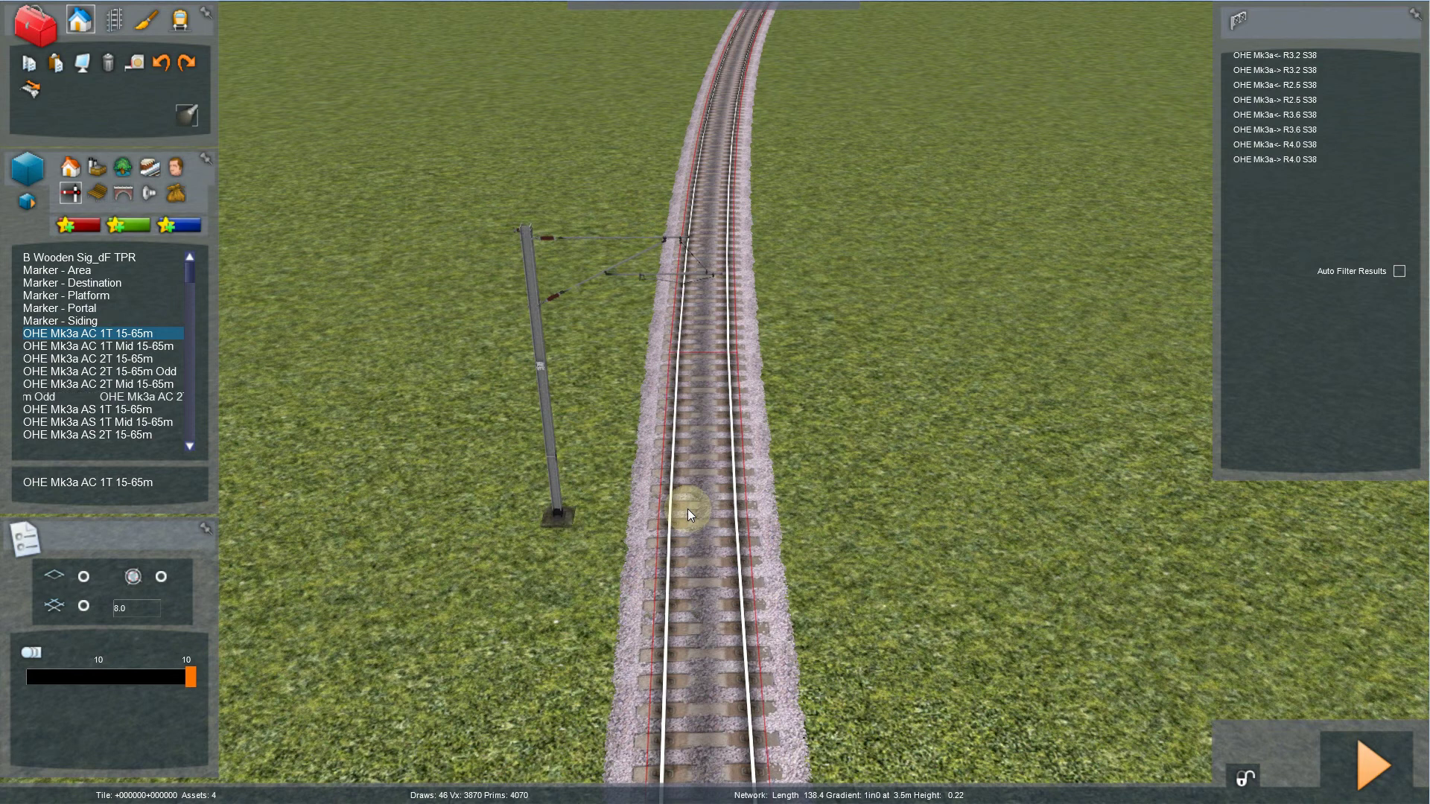
click(688, 508)
key(Up)
double_click(730, 485)
click(730, 484)
key(Down)
key(Up)
key(Down)
key(Up)
key(Down)
key(Up)
Step: Continue placing OHE Mk3a AC 1T 15-65m masts along the curved track until the straight begins
click(743, 405)
key(Up)
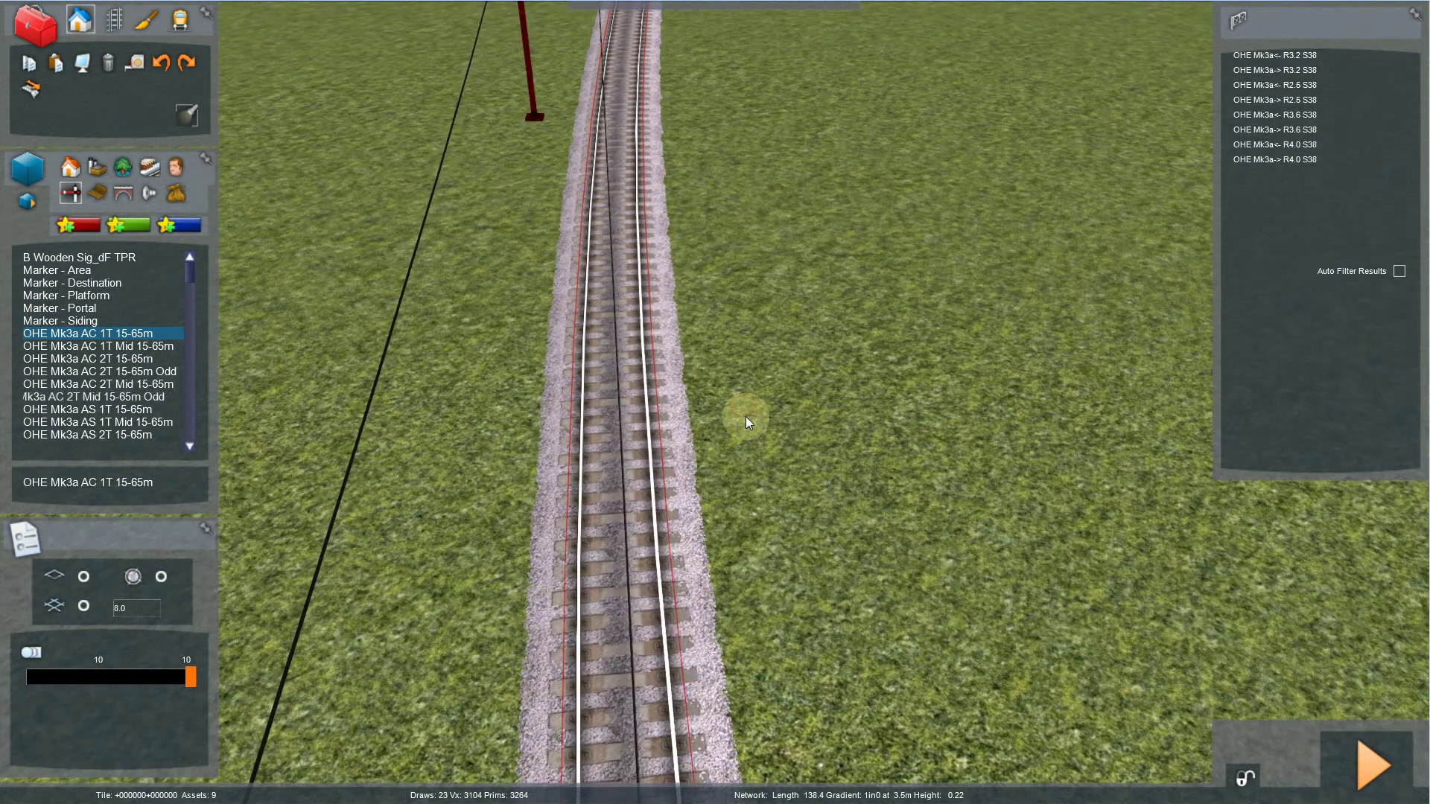
key(Up)
click(750, 427)
click(749, 428)
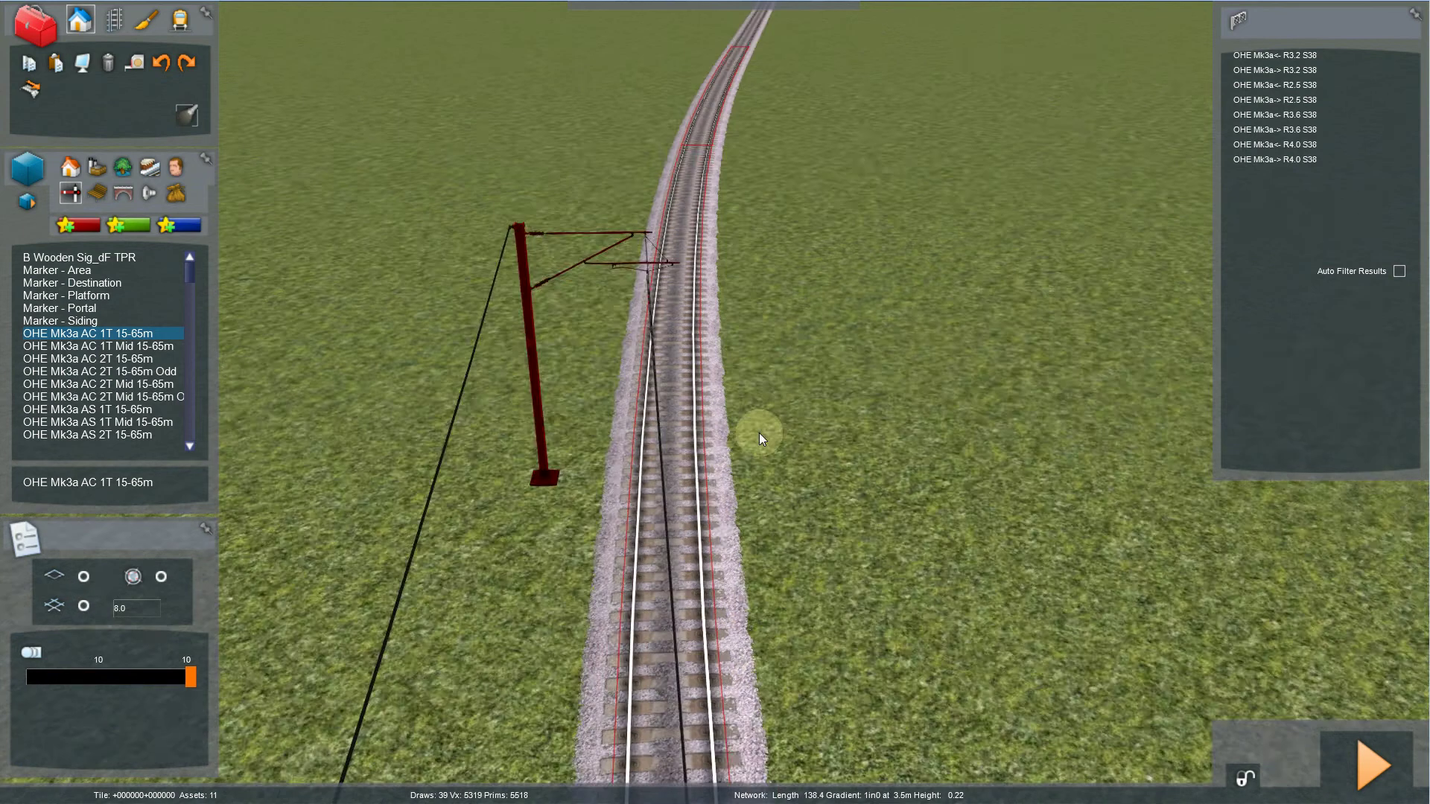
click(754, 432)
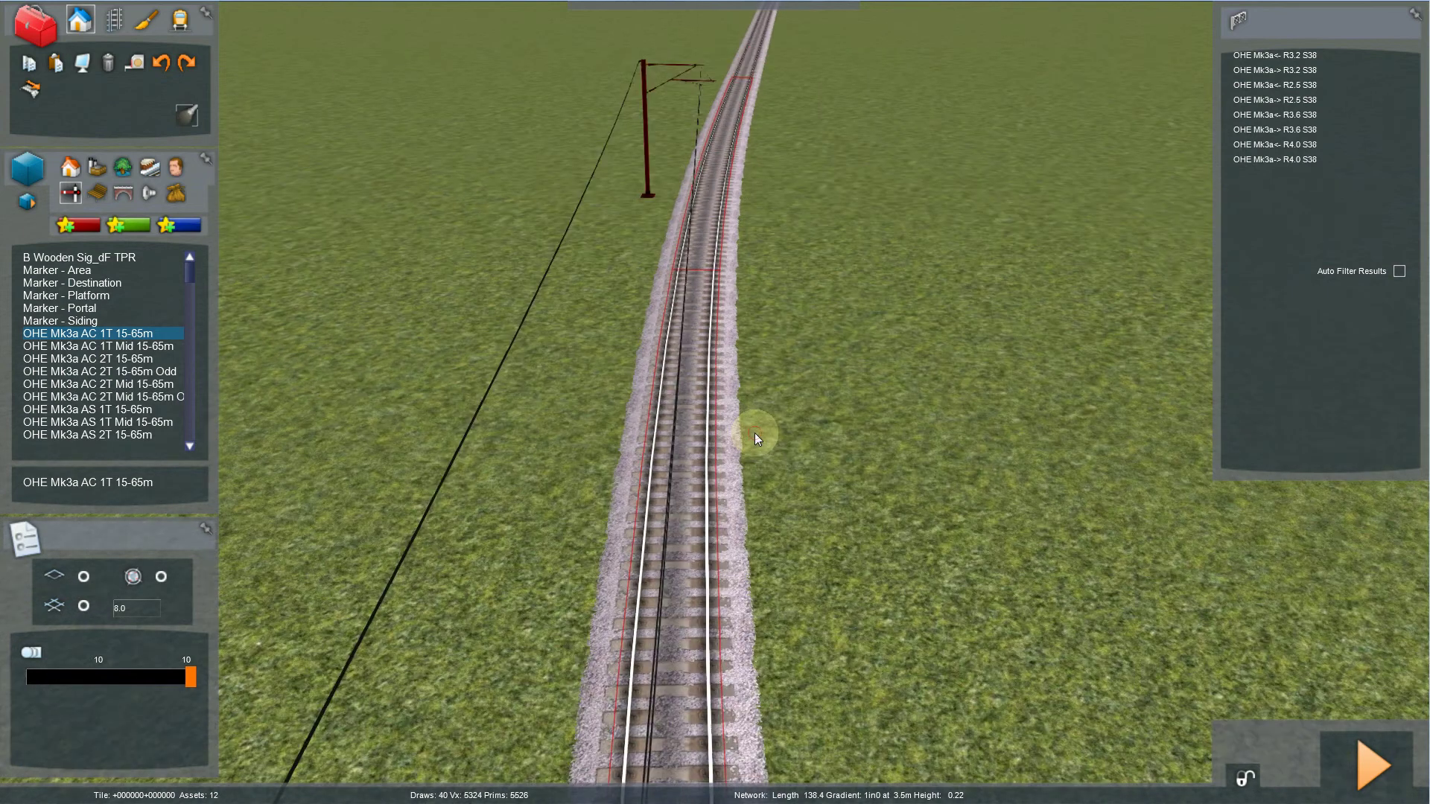
key(Up)
key(Left)
key(Up)
click(753, 432)
click(754, 432)
key(Up)
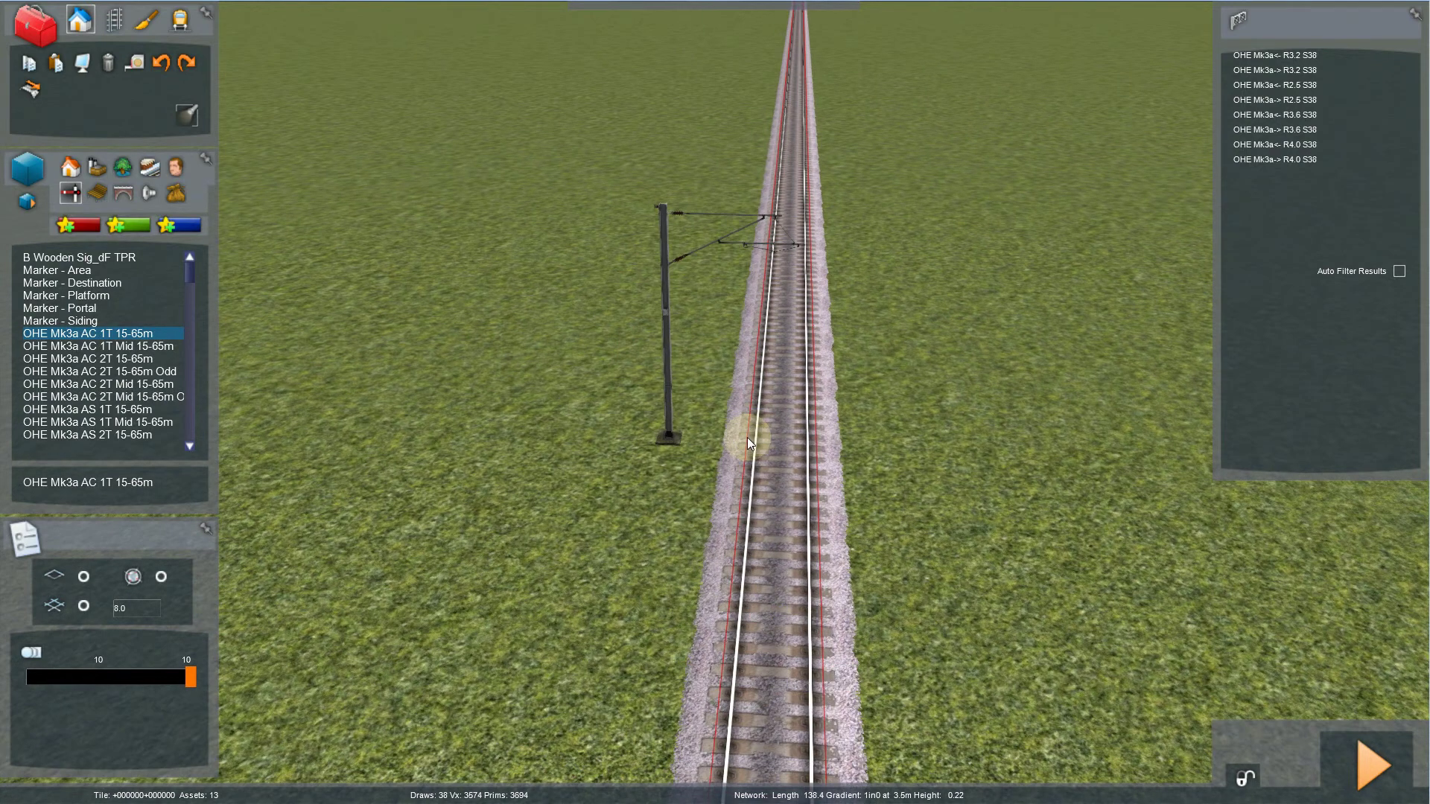
Step: Remove the unplaced AC mast on the straight and place OHE Mk3a AS 1T 15-65m masts along the straight track instead
drag(747, 437, 736, 462)
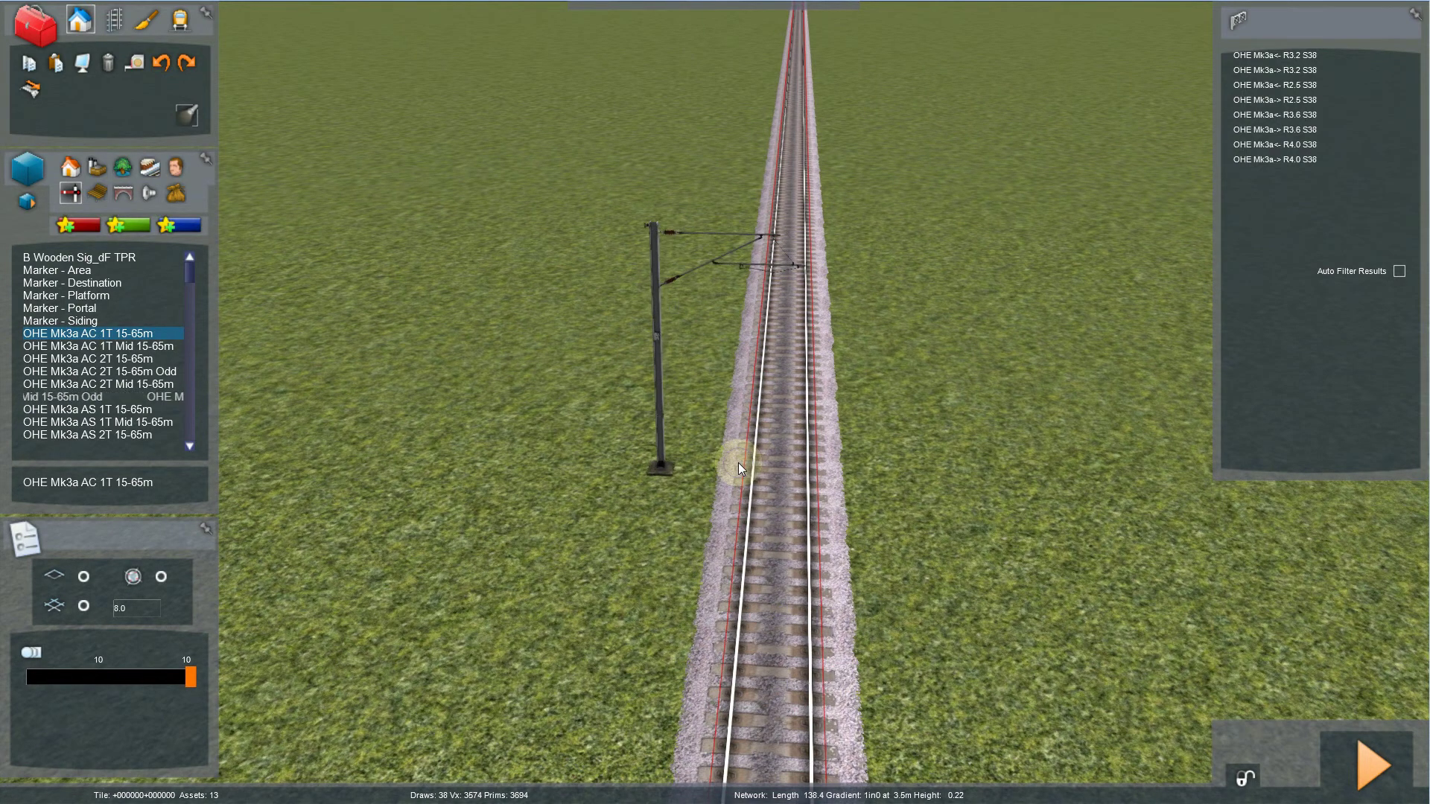
key(Delete)
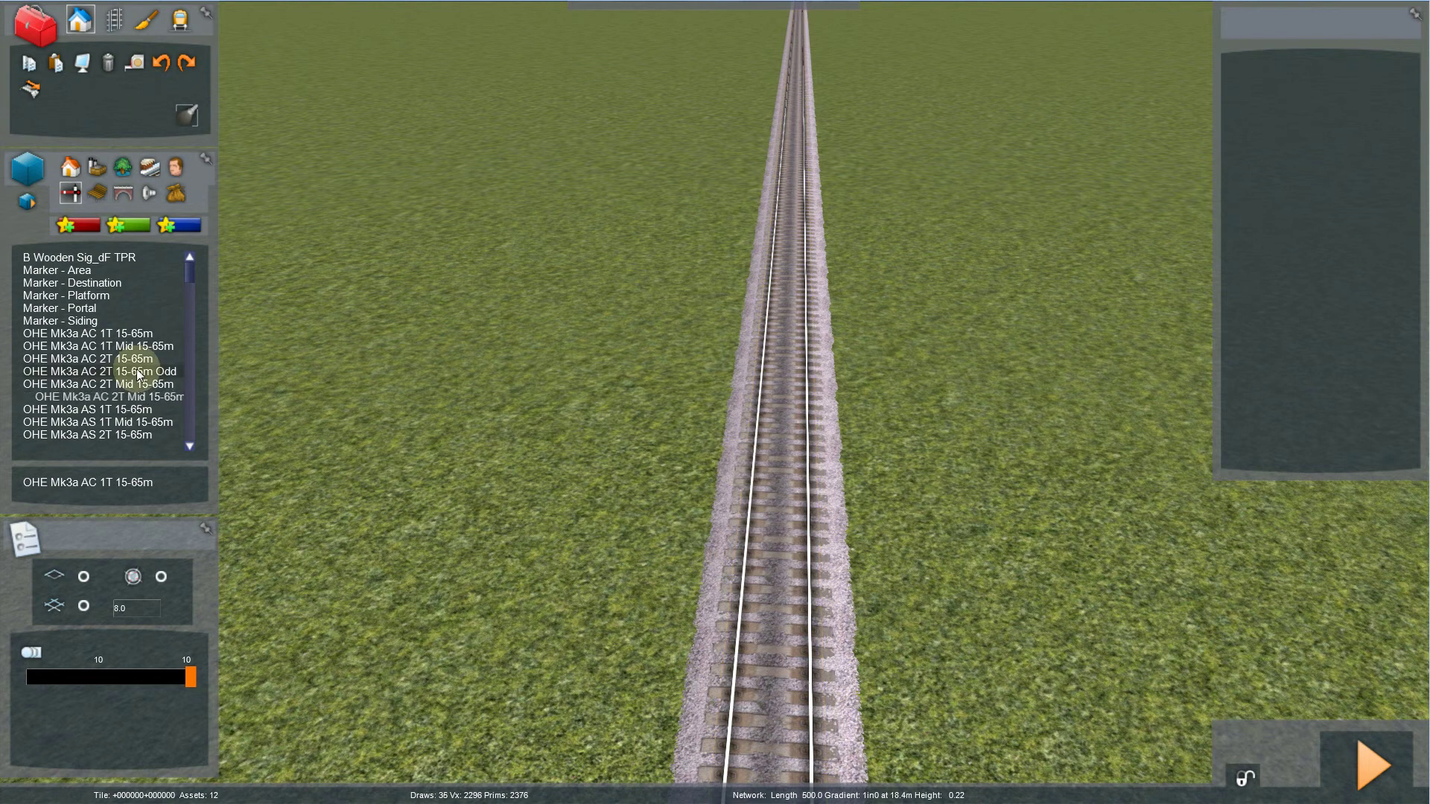
click(118, 409)
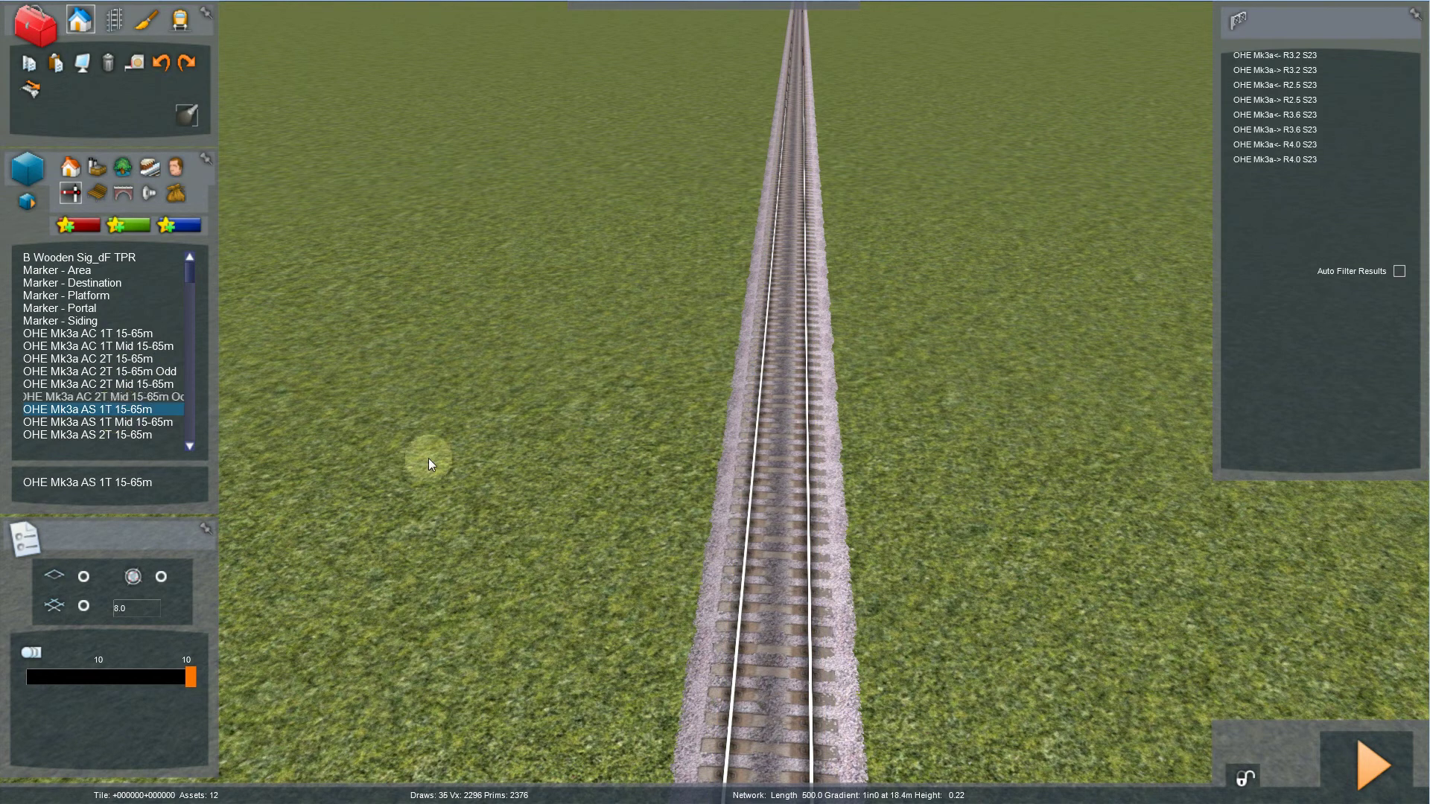
click(726, 499)
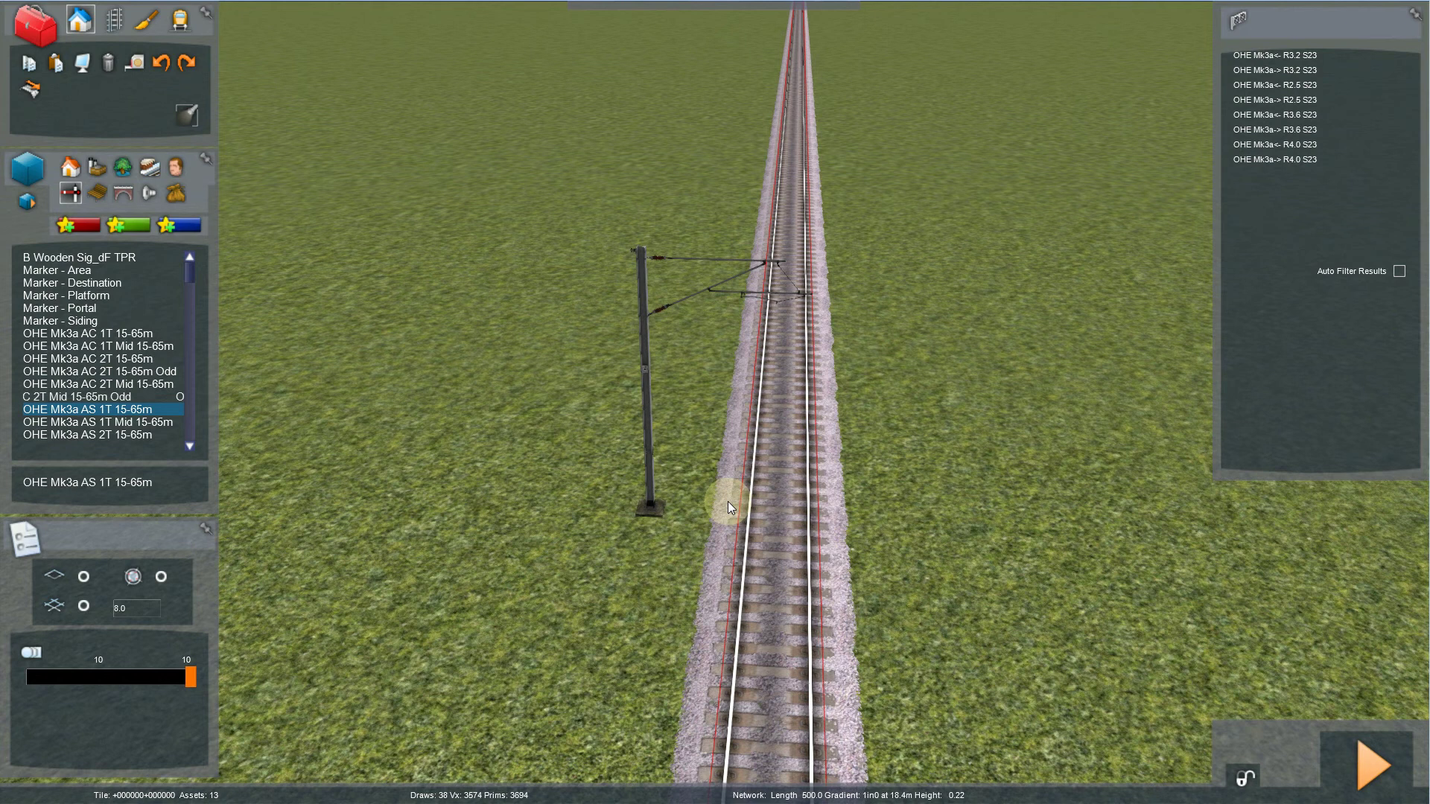
click(727, 502)
click(730, 501)
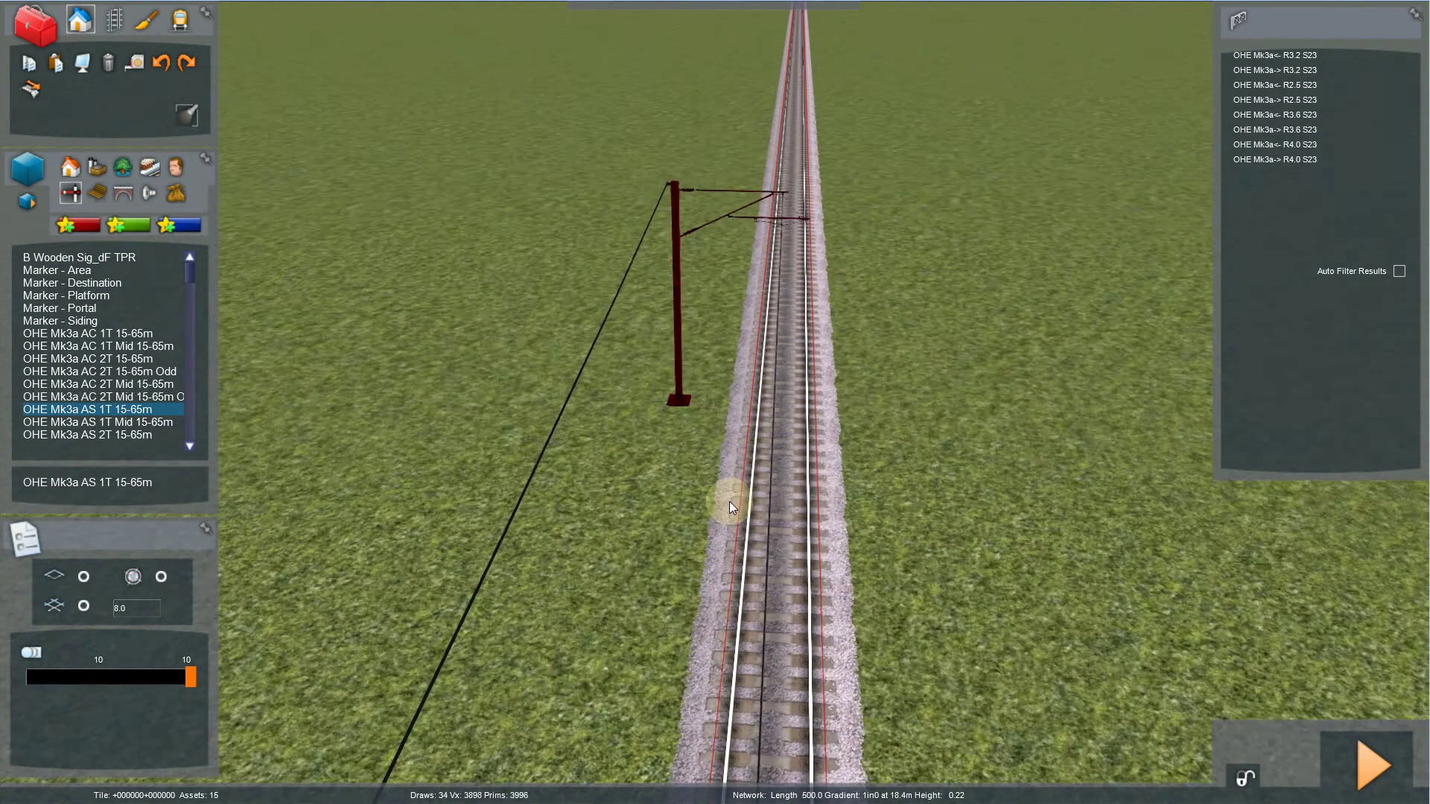
key(Up)
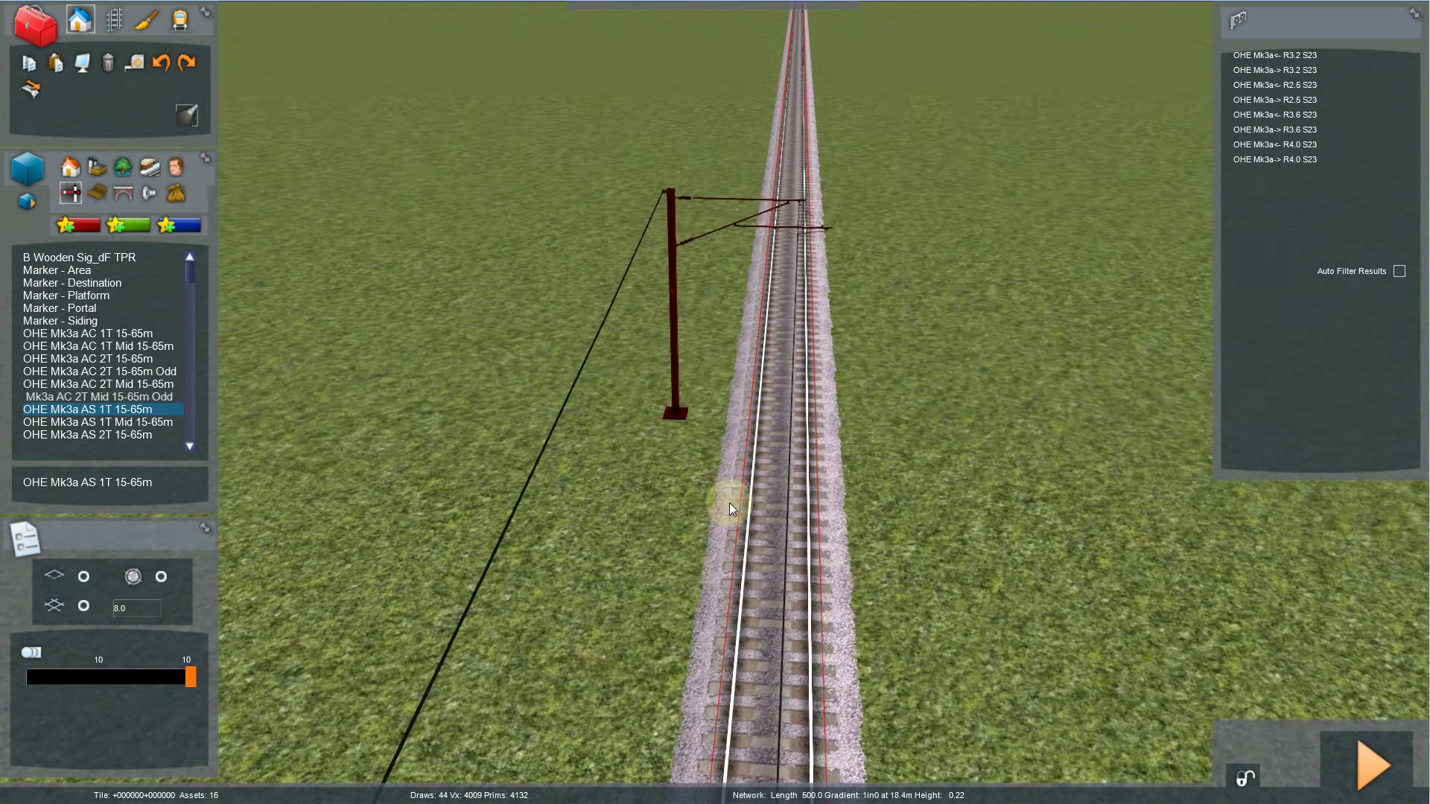
right_click(732, 502)
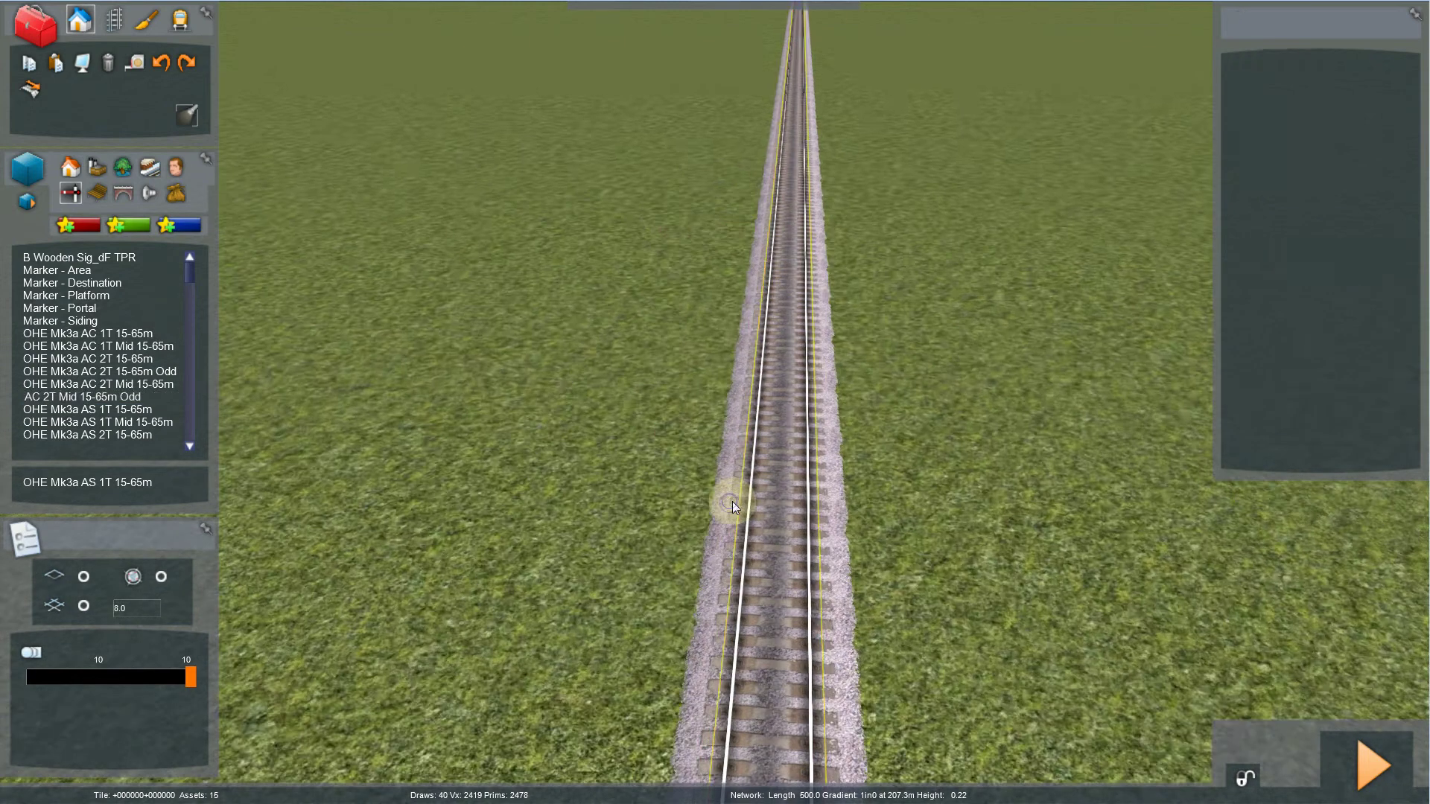
Step: Bridge the gap between the curve's last mast and the first straight mast with OHE Wire Contact / Catenary and OHE Wire Return
right_drag(731, 502, 591, 413)
key(Up)
key(Up)
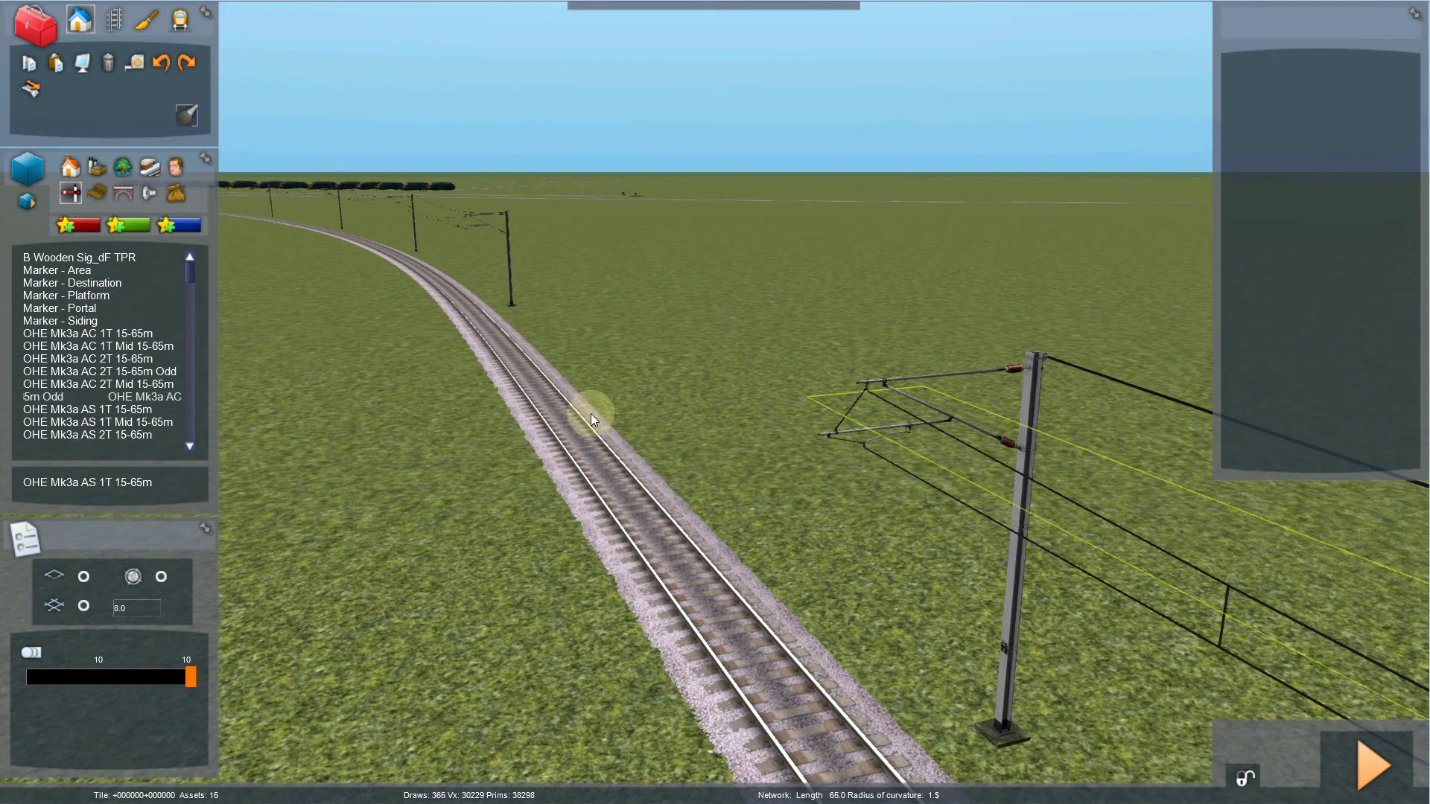
click(117, 25)
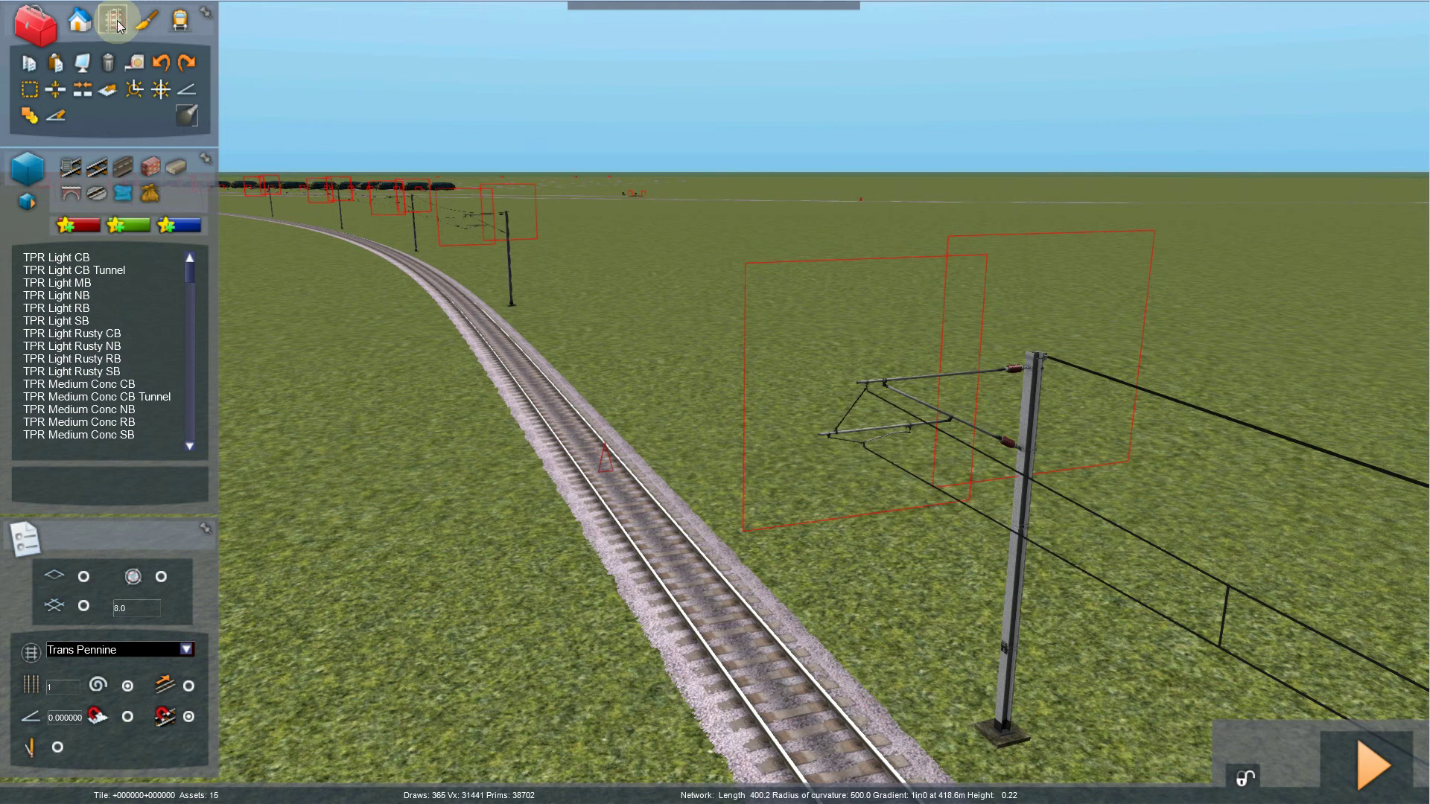
click(150, 193)
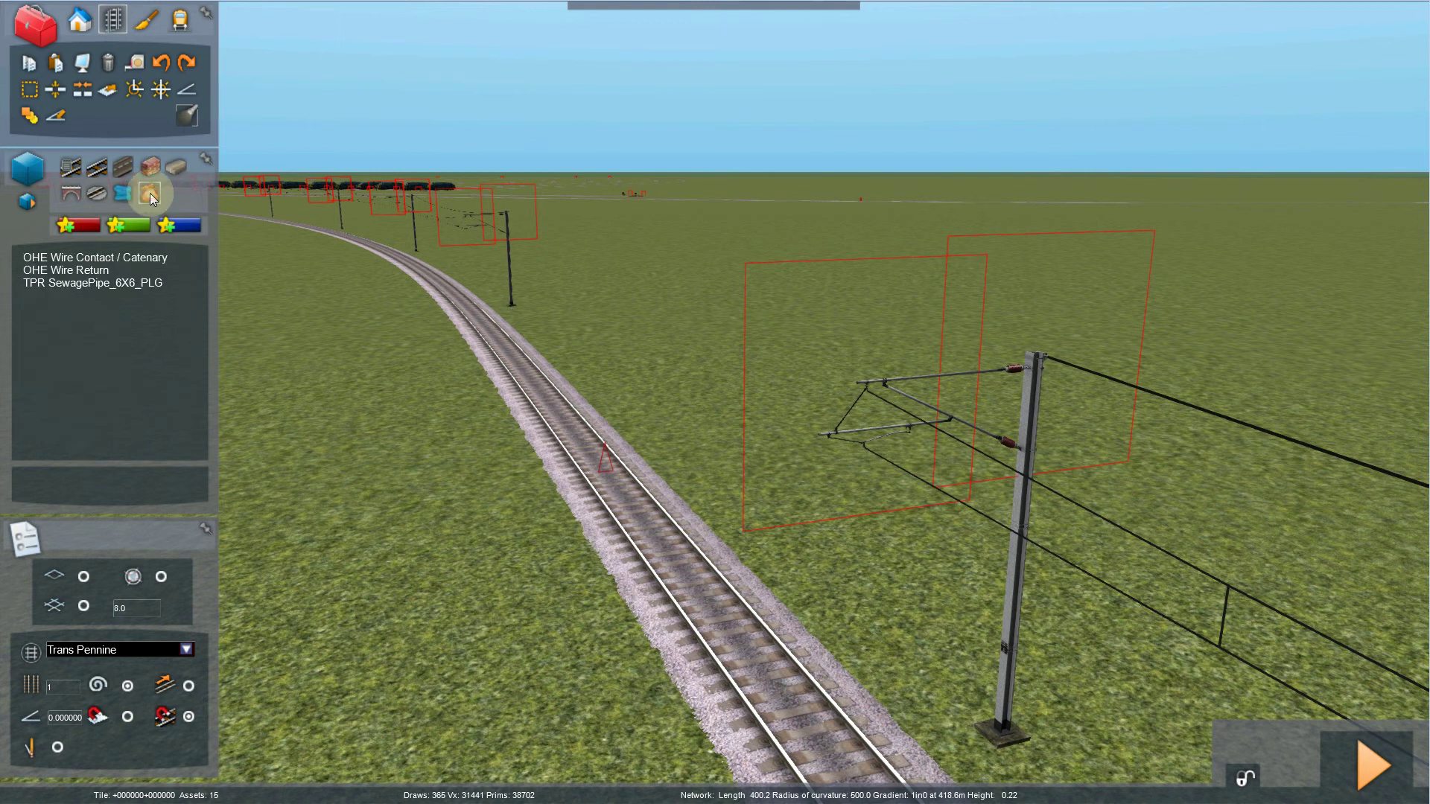
click(104, 258)
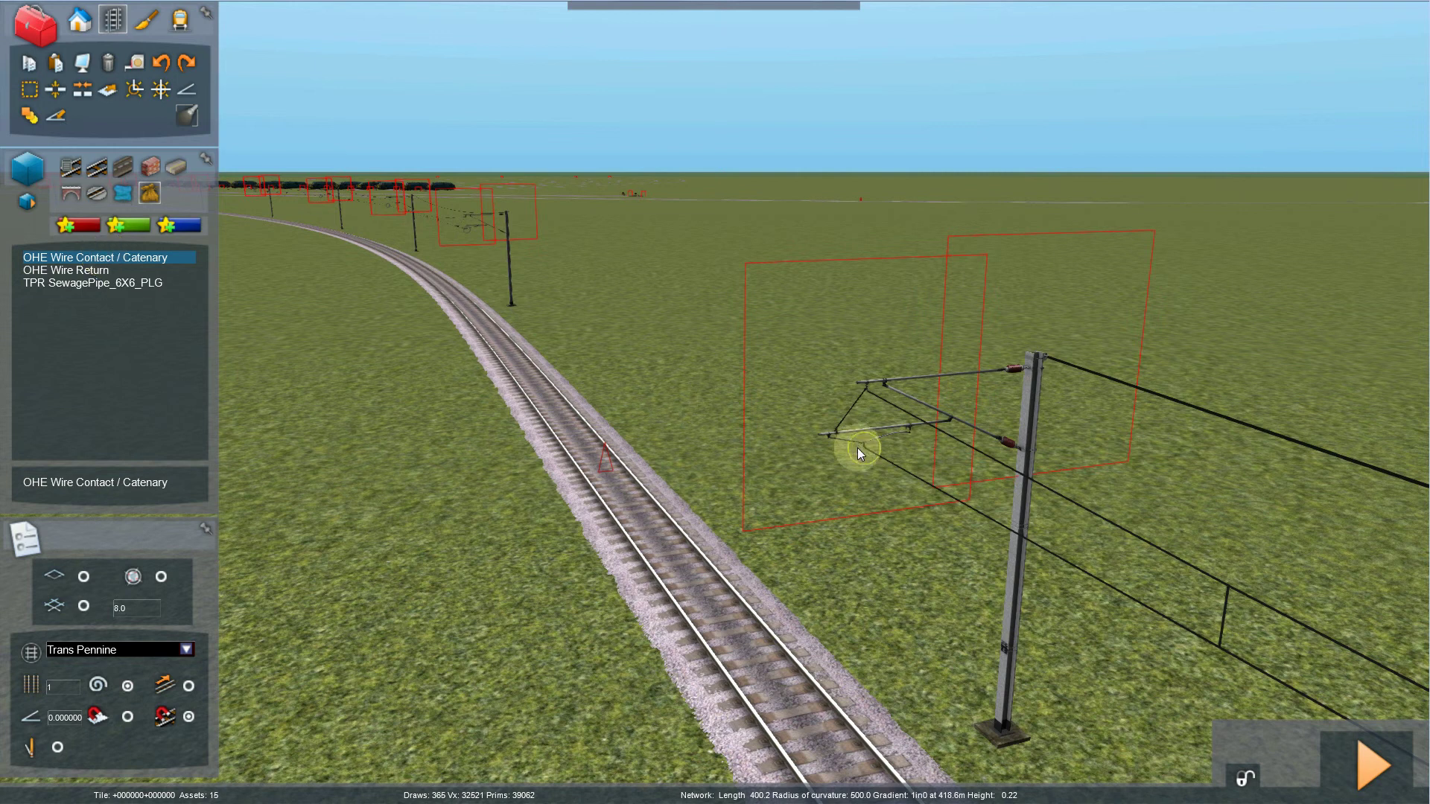
click(467, 230)
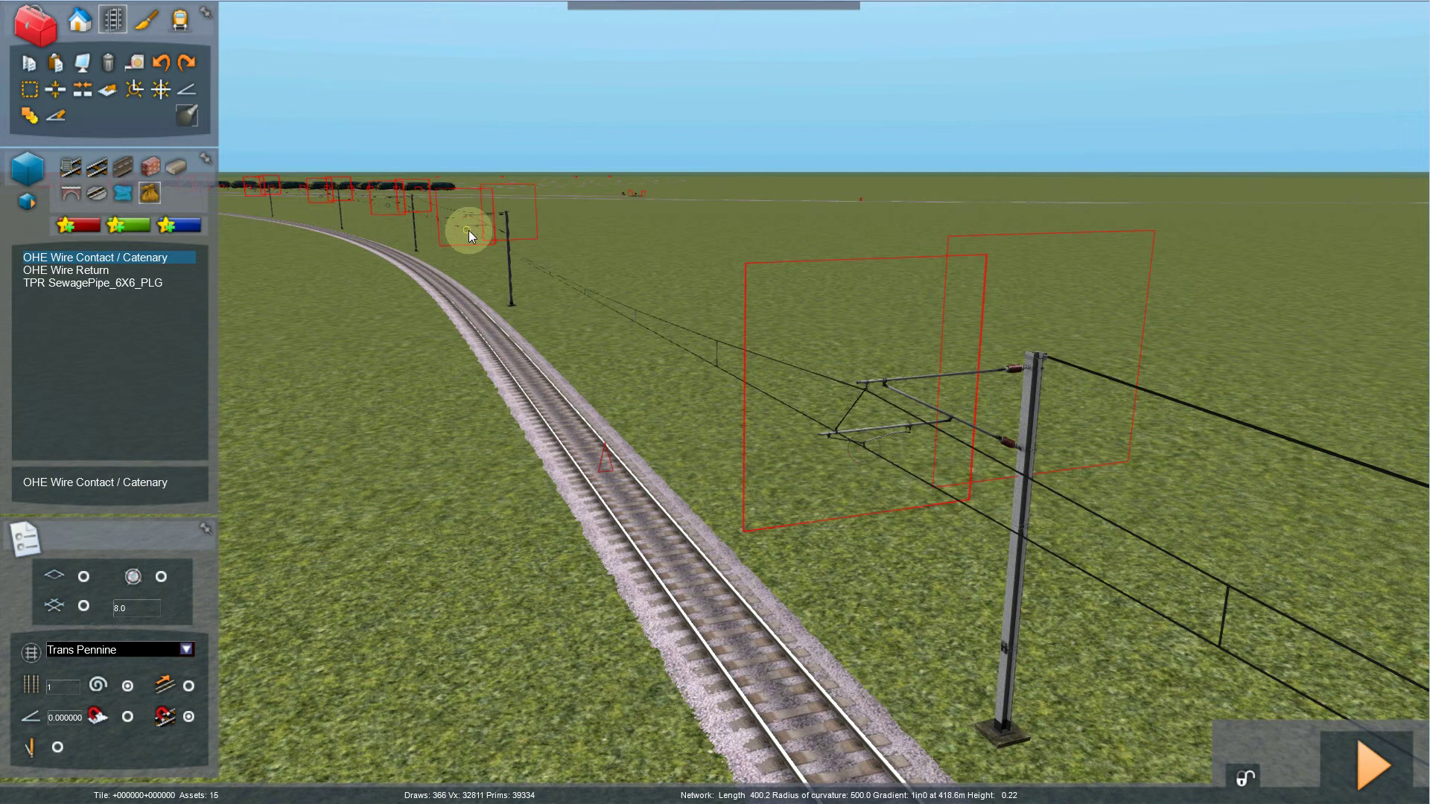
click(103, 275)
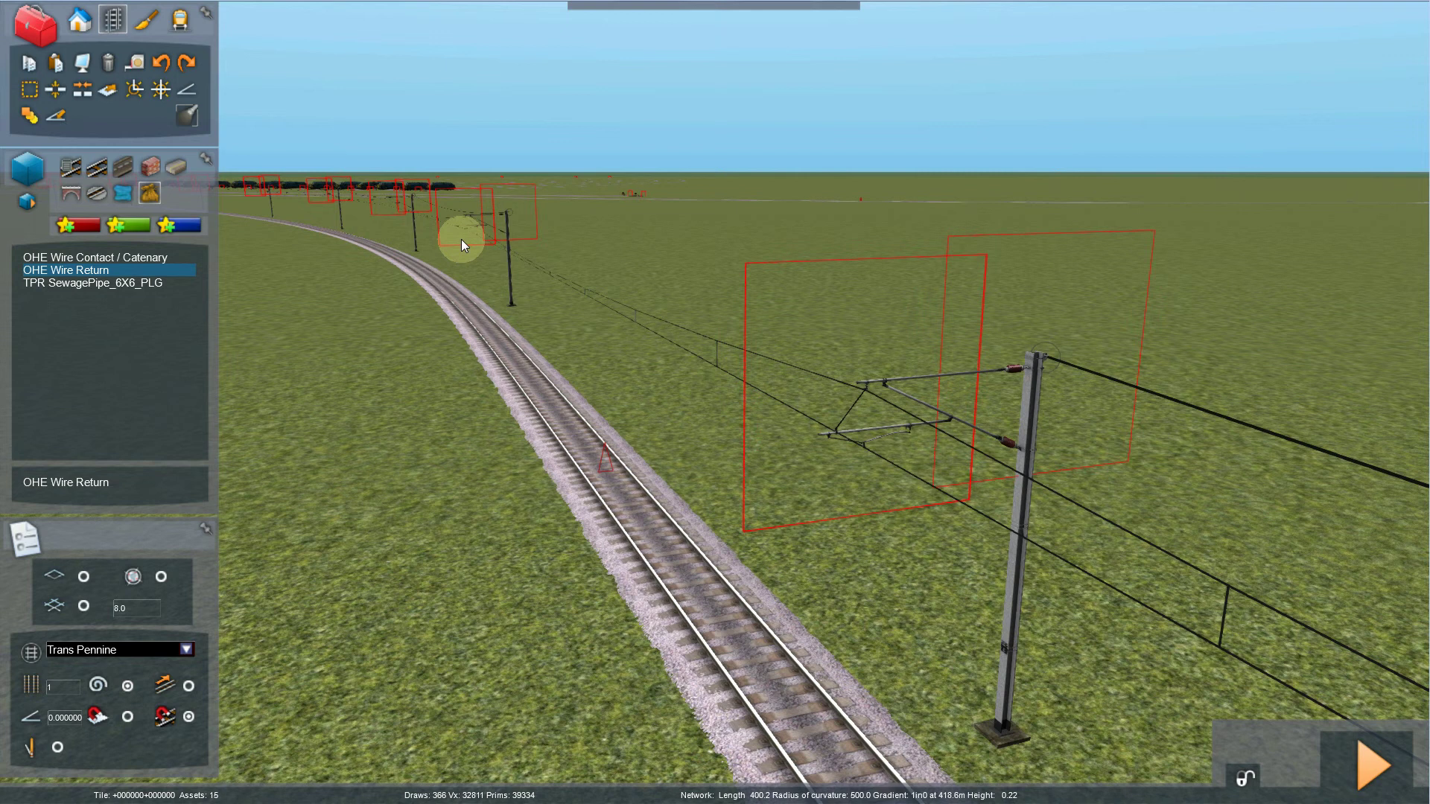
click(1051, 350)
Step: Join the masts at the other end of the curve with OHE Wire Return and OHE Wire Contact / Catenary
right_drag(1052, 426, 1083, 430)
key(Up)
scroll(1082, 430, up, 4)
key(Up)
right_drag(1083, 430, 1079, 430)
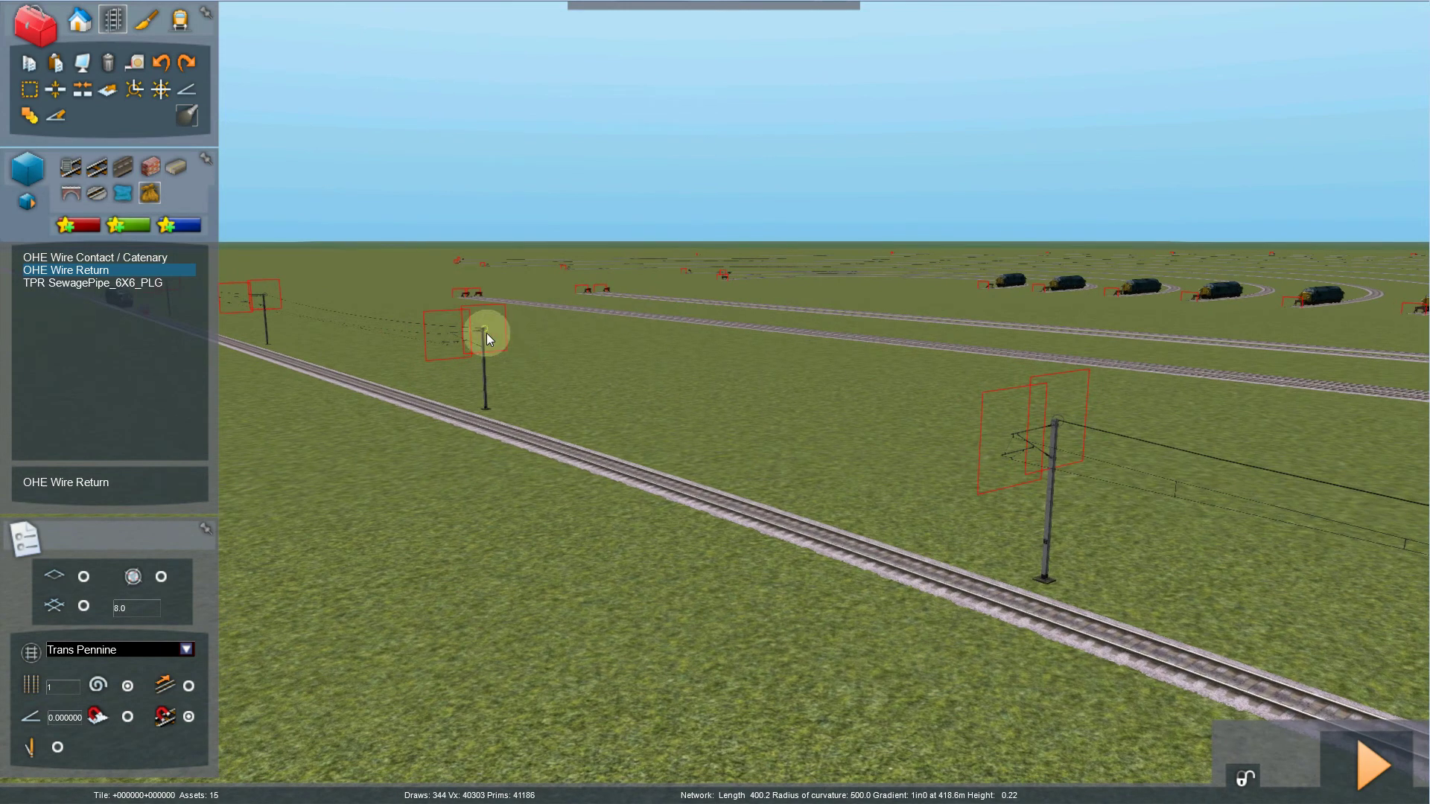
click(1056, 418)
click(140, 257)
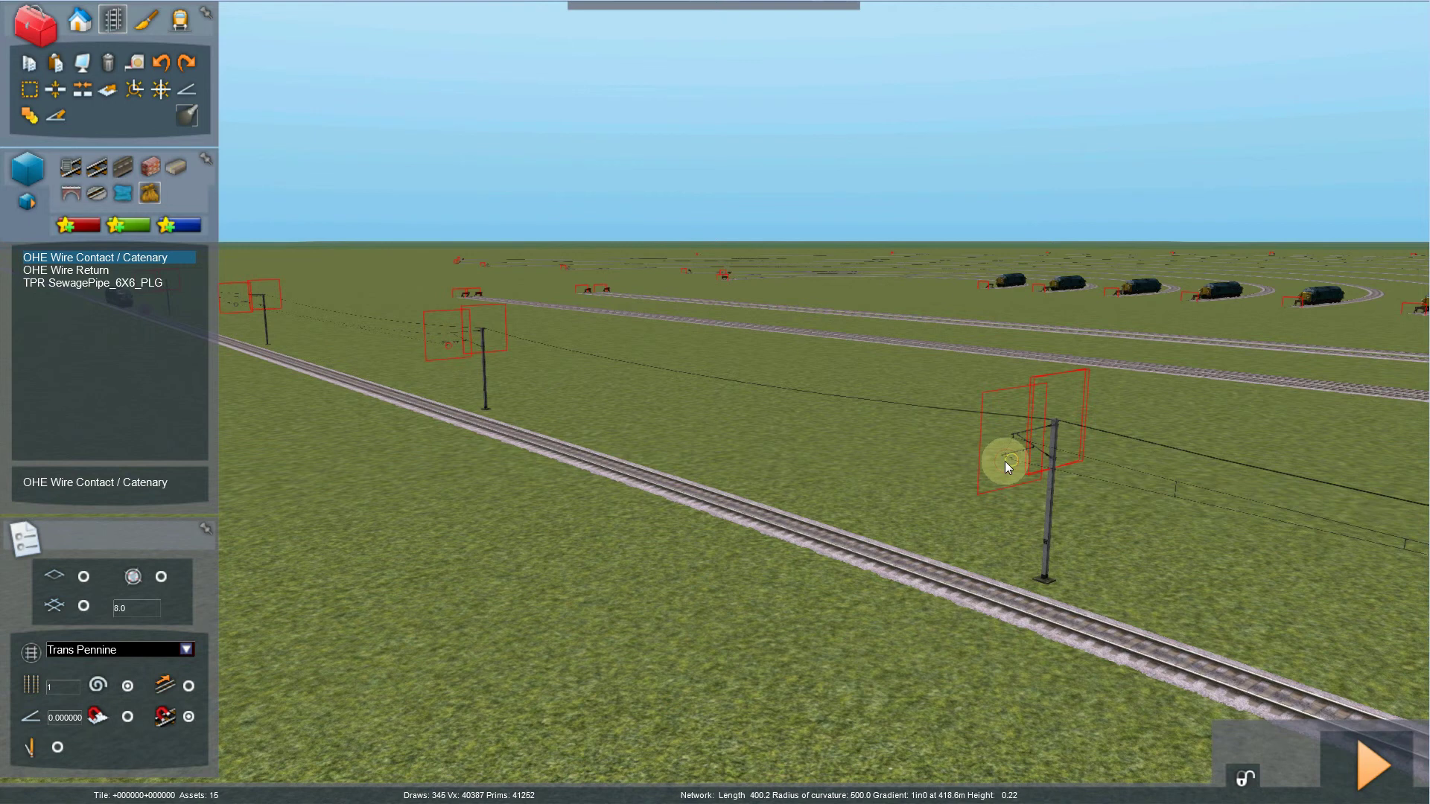
Step: Examine the masts and the wire run through the curve from the approaching straight
mouse_move(1034, 530)
right_down()
mouse_move(1007, 530)
mouse_move(1021, 544)
right_up()
key(Up)
key(Left)
right_drag(1021, 543, 1021, 544)
key(Up)
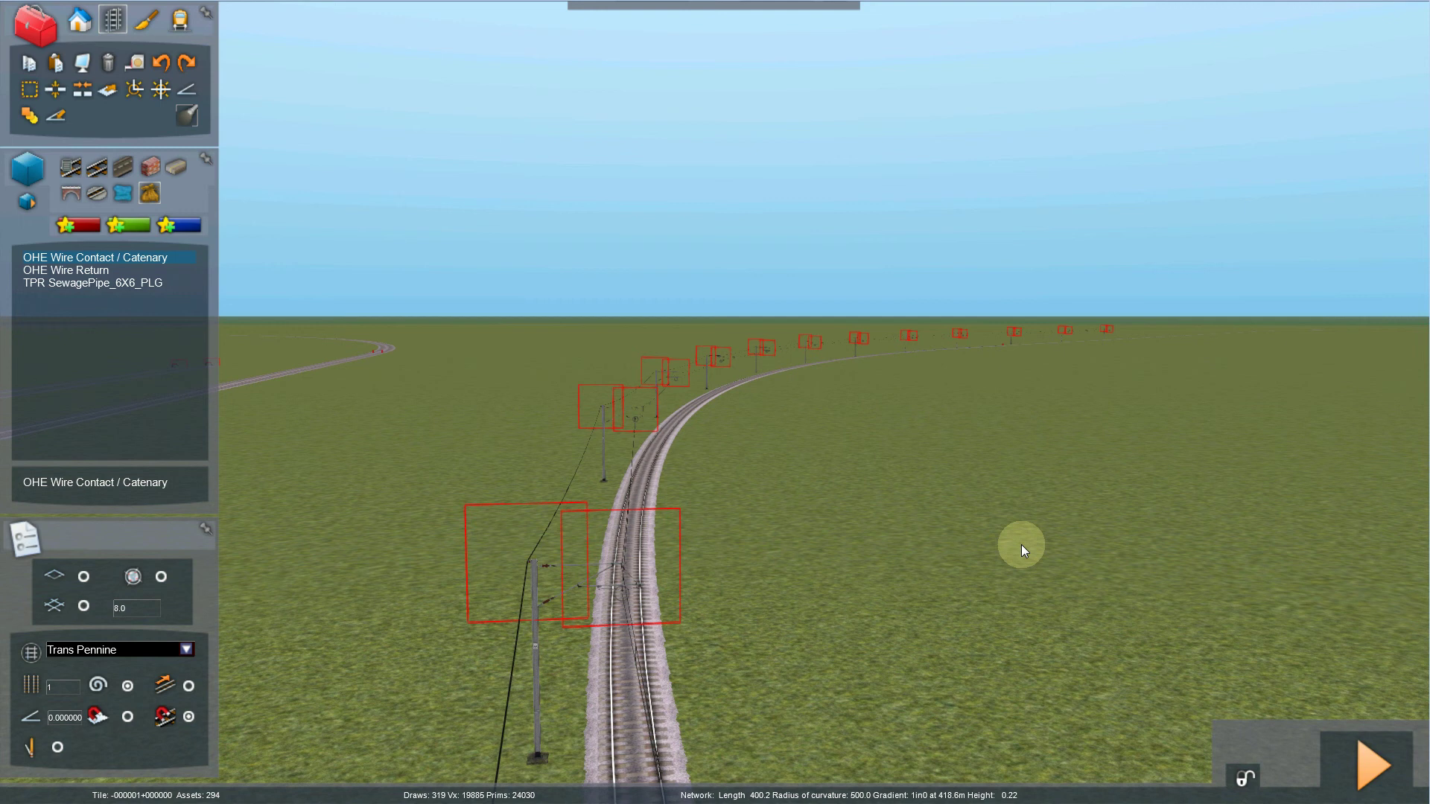
right_drag(960, 509, 938, 534)
key(Down)
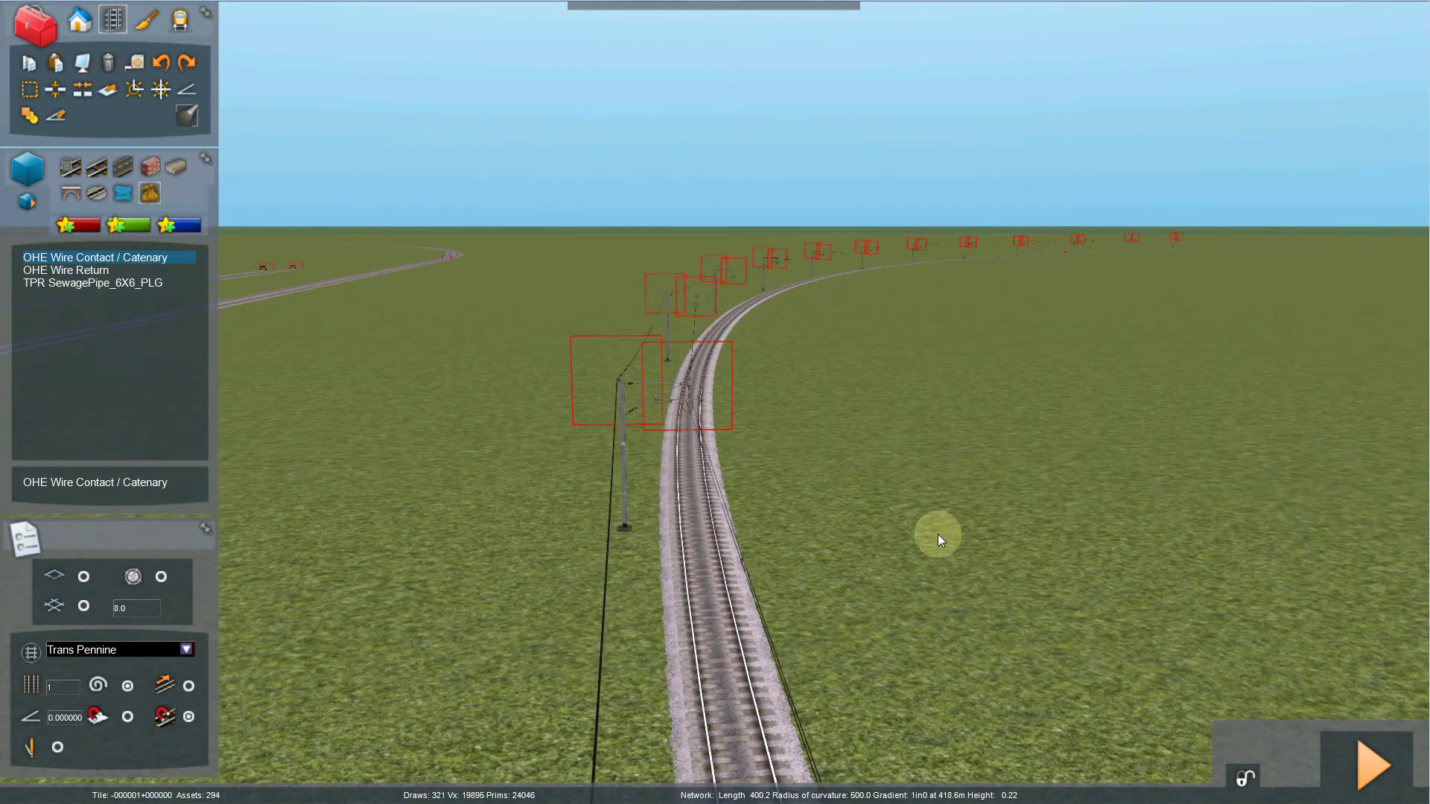
key(Down)
key(Right)
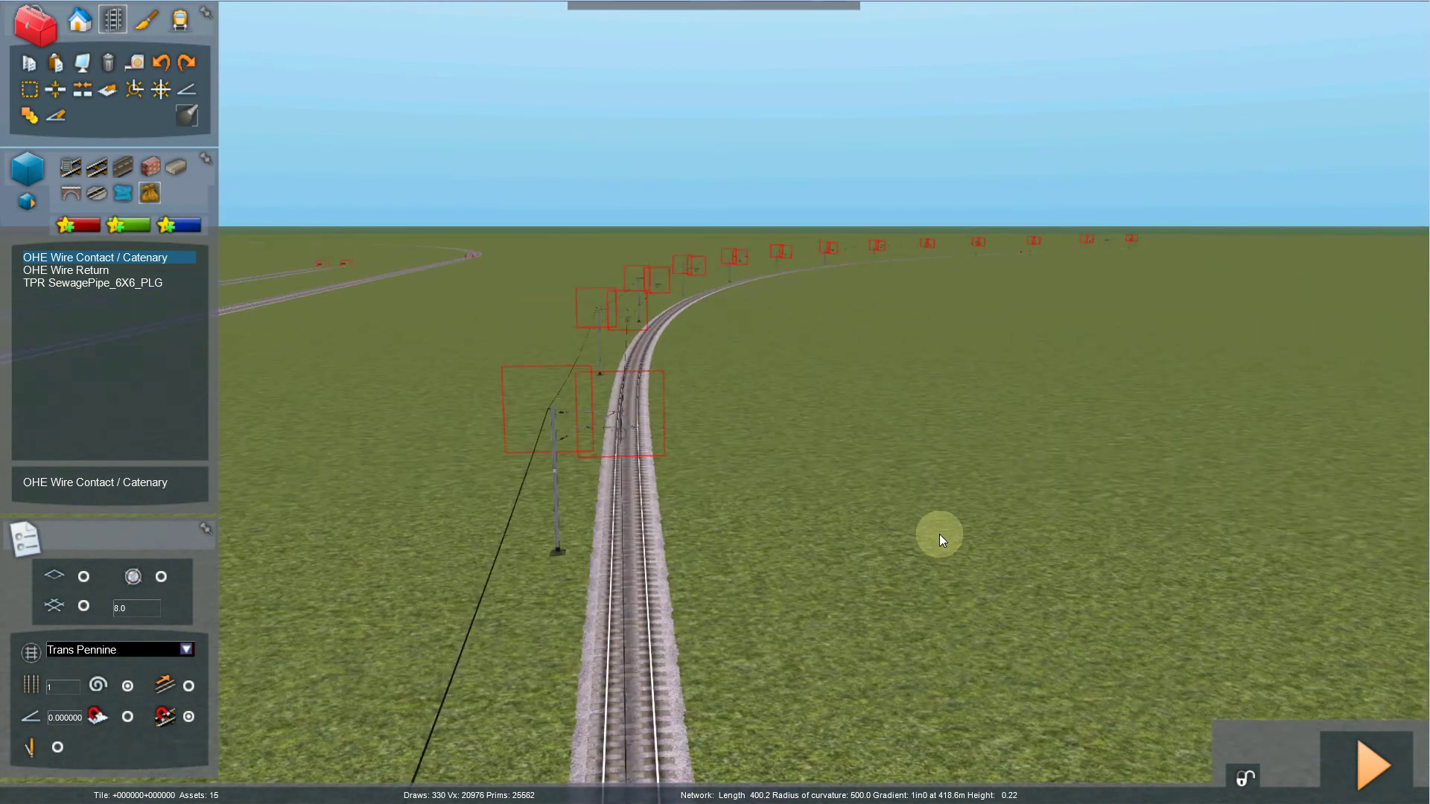
key(Left)
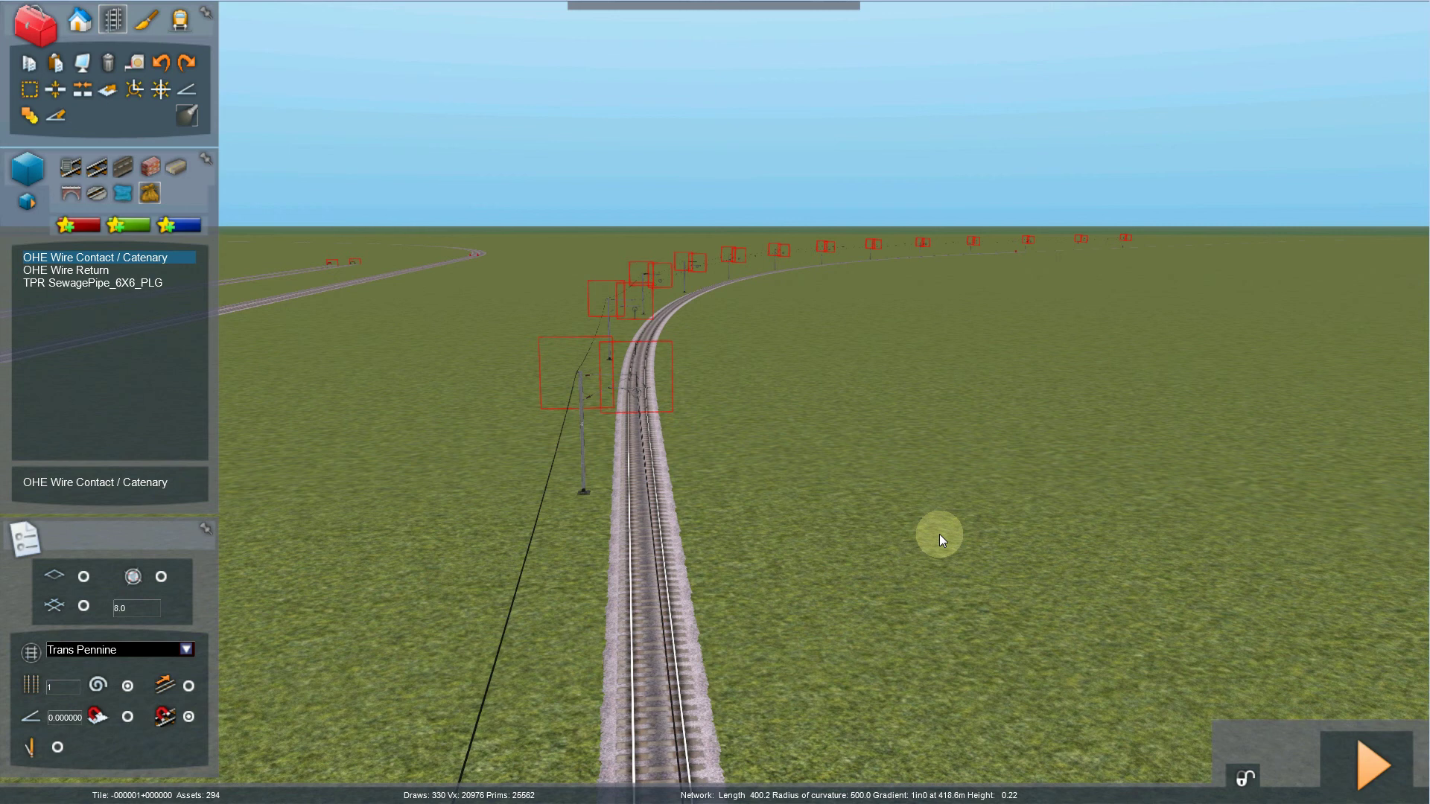
Step: Bring up the track infrastructure assets that contain the OHE Mk3a masts
click(78, 24)
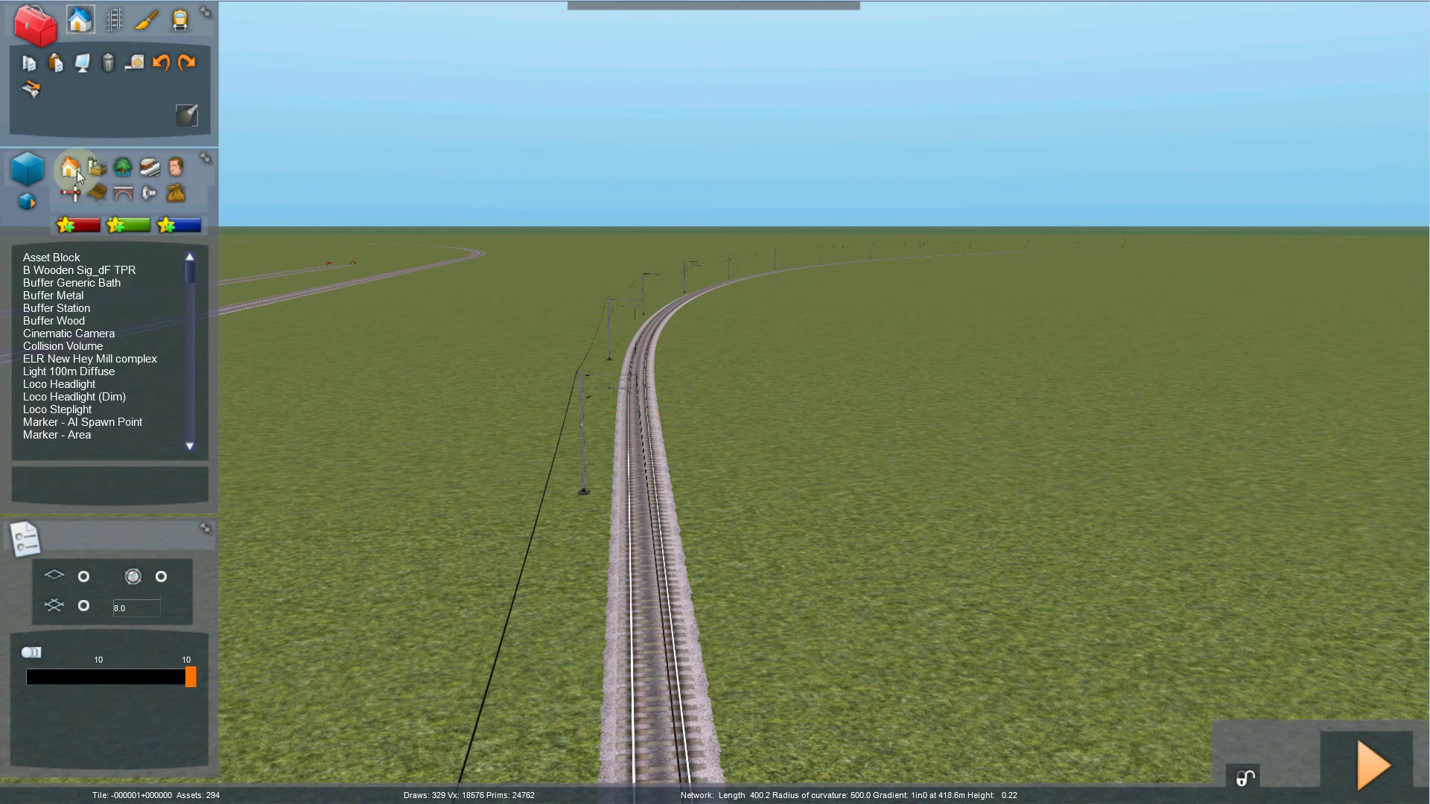
click(73, 194)
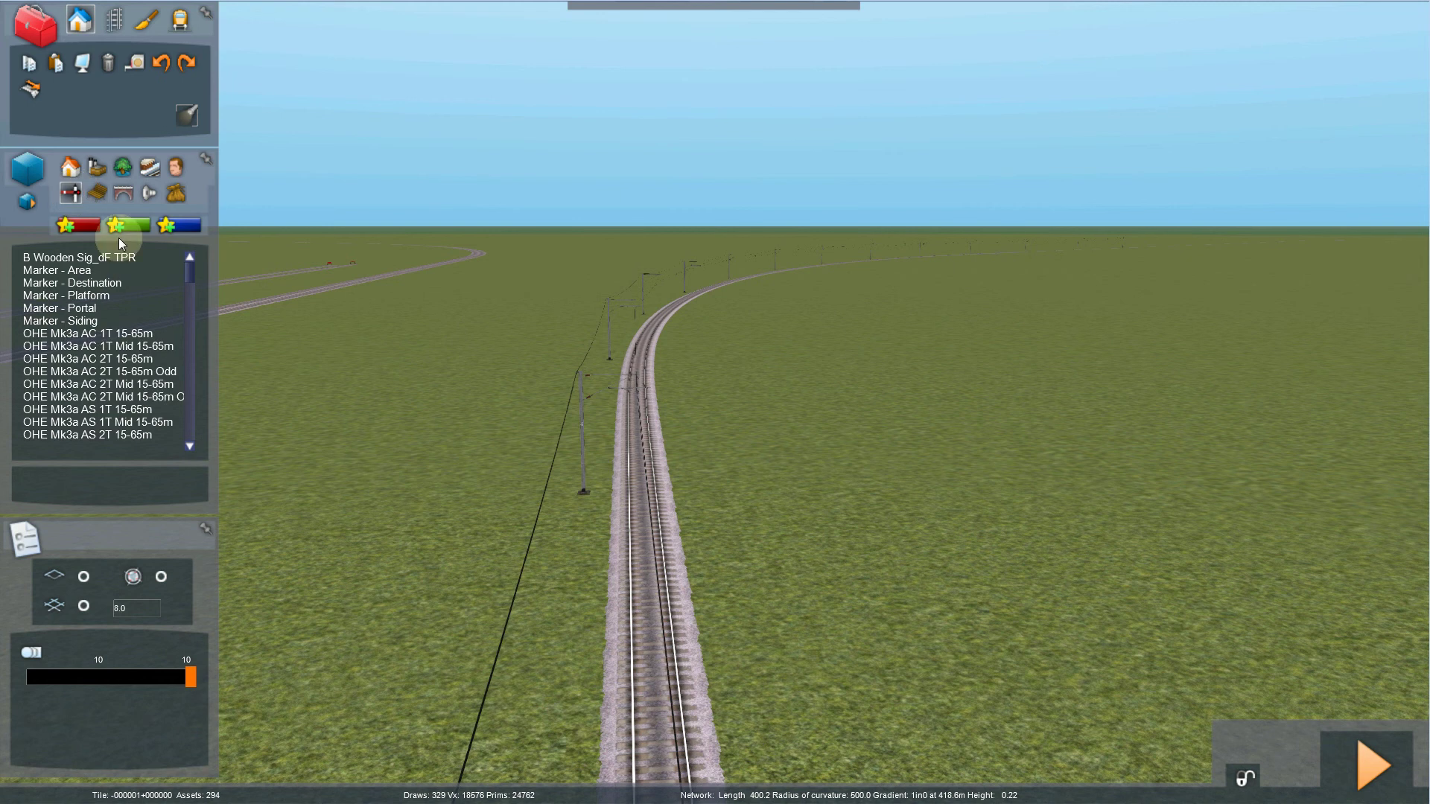